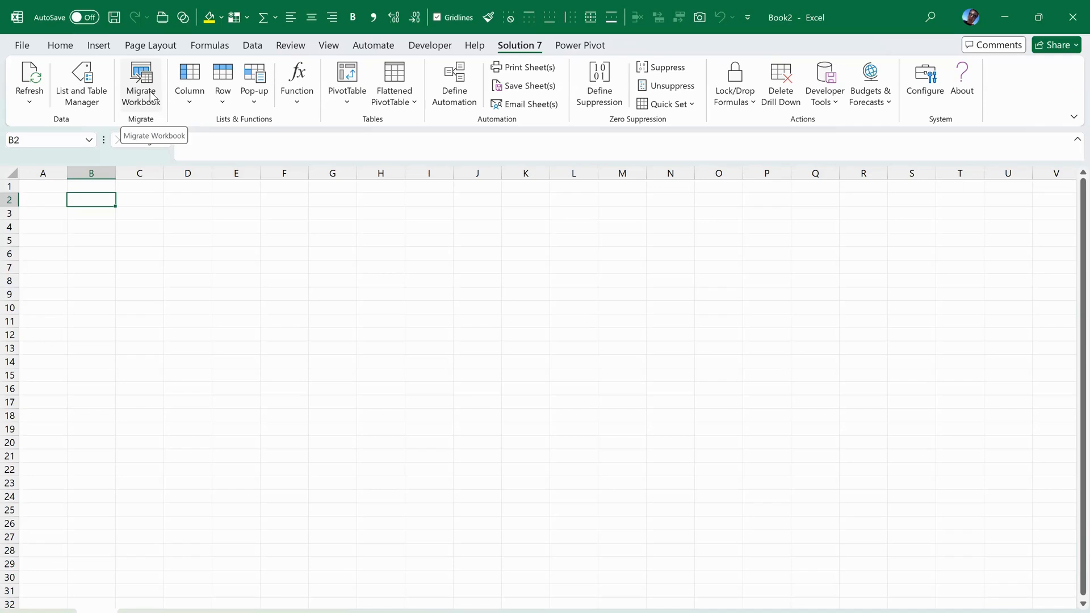
Select cell C3 and show the Solution 7 list of NetSuite function categories
click(129, 212)
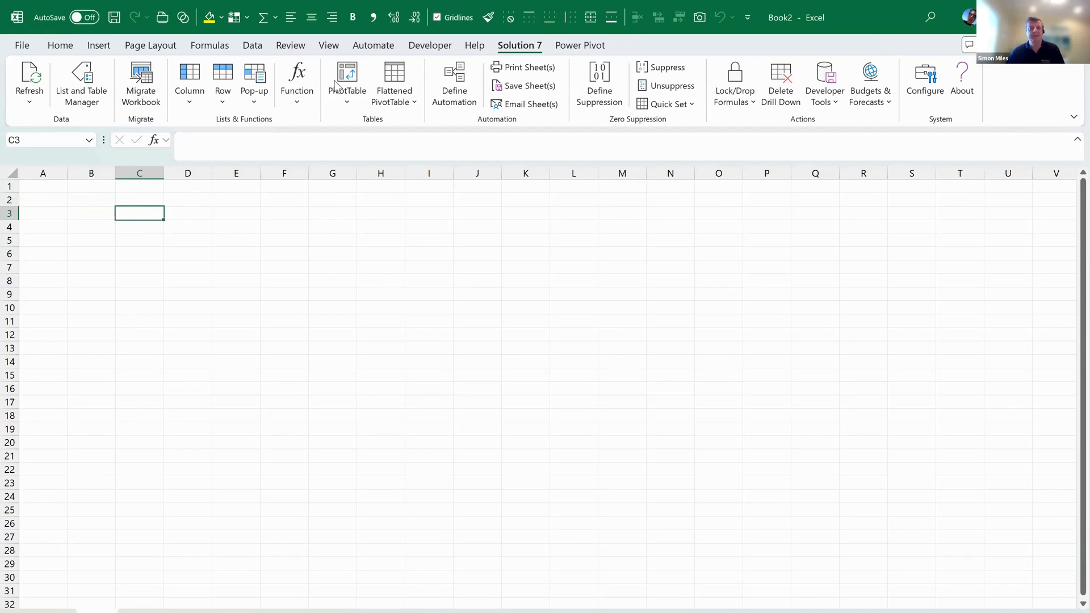
click(295, 98)
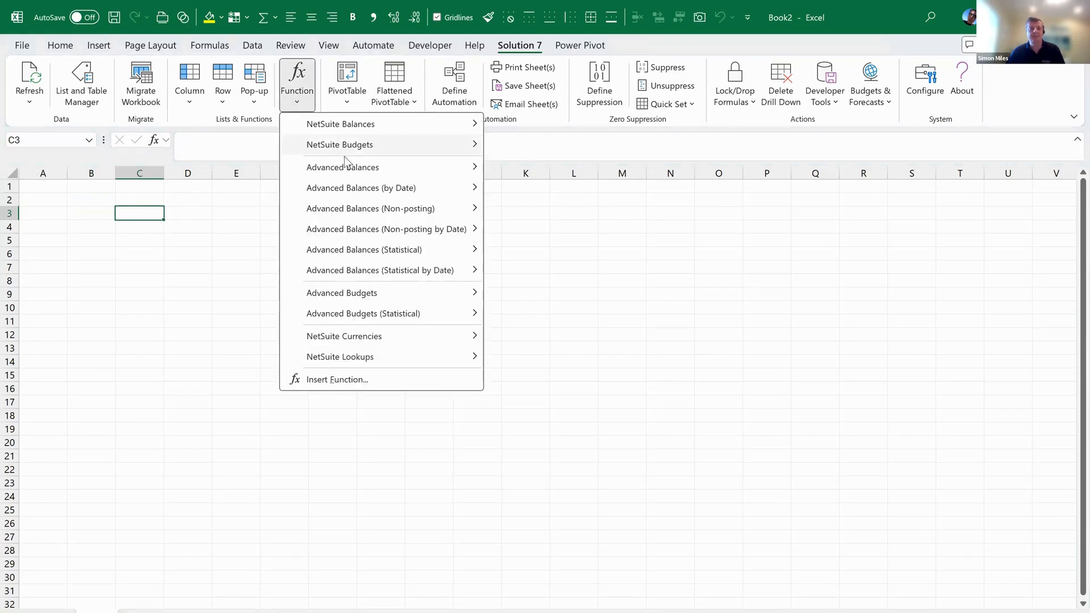
Insert an NSGLAPBAL function and set its subsidiary to Honeycomb Mexico
mouse_move(348, 171)
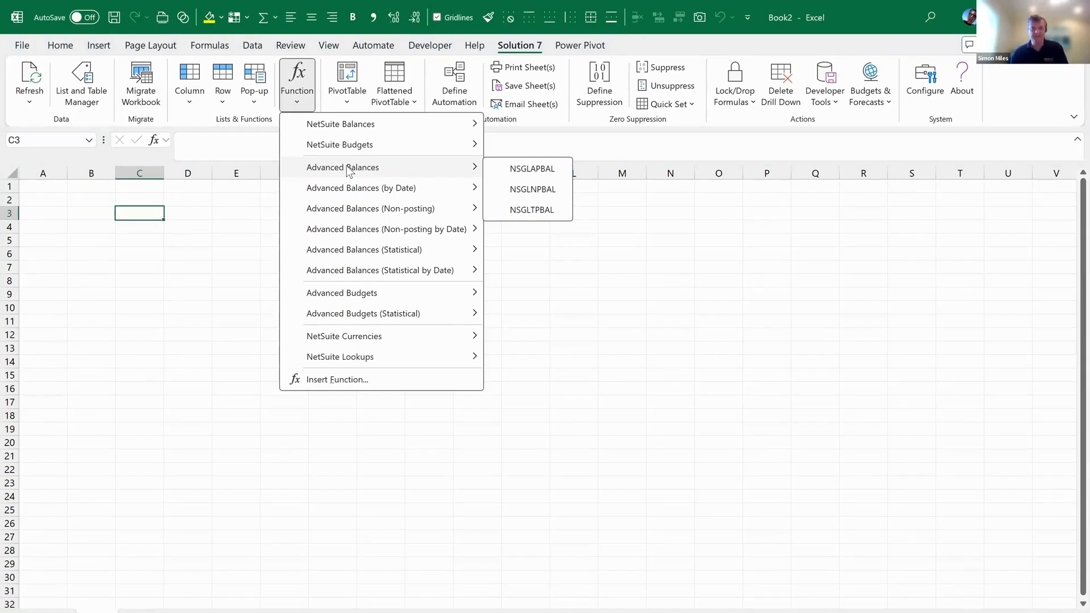
click(532, 170)
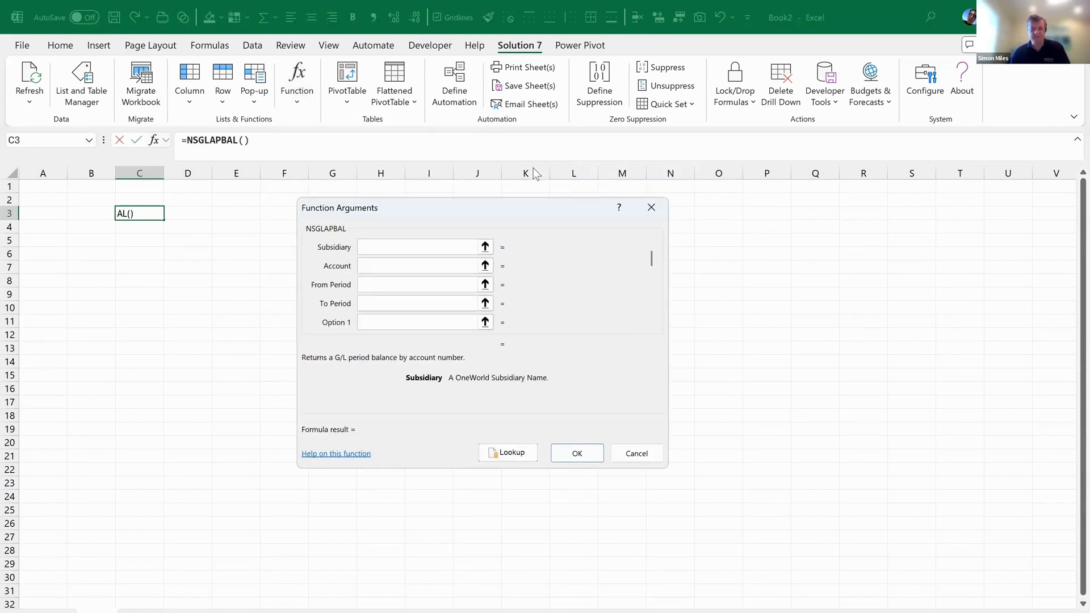
click(501, 453)
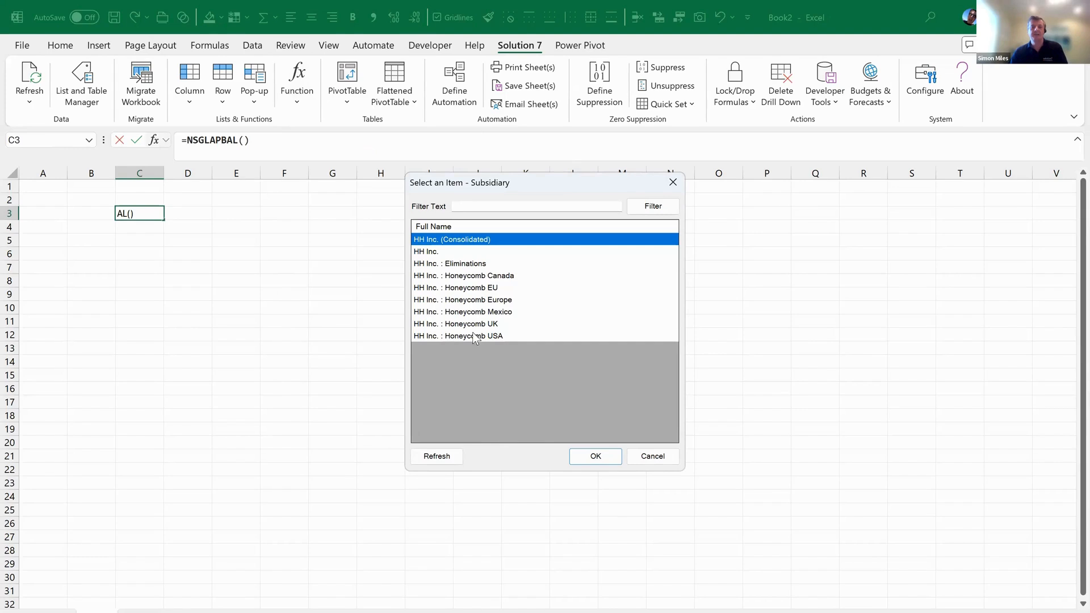
click(511, 337)
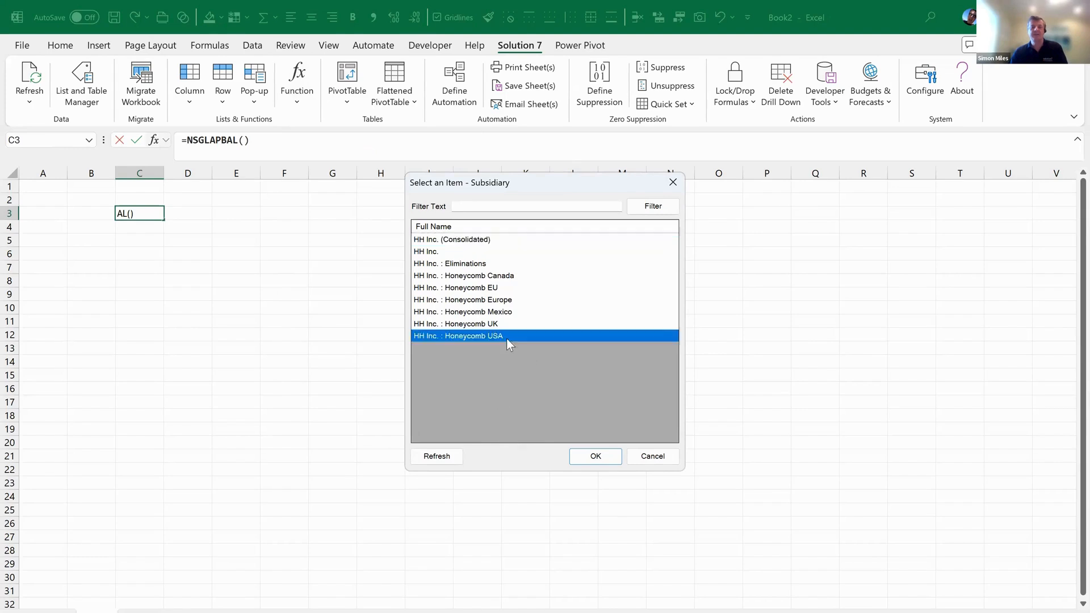
click(593, 457)
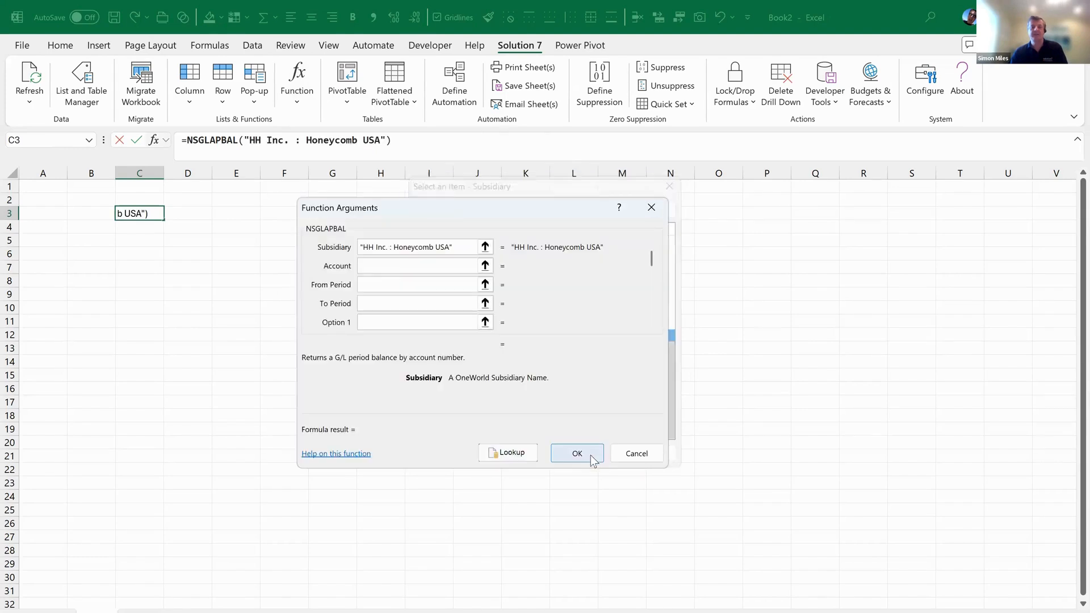
click(515, 453)
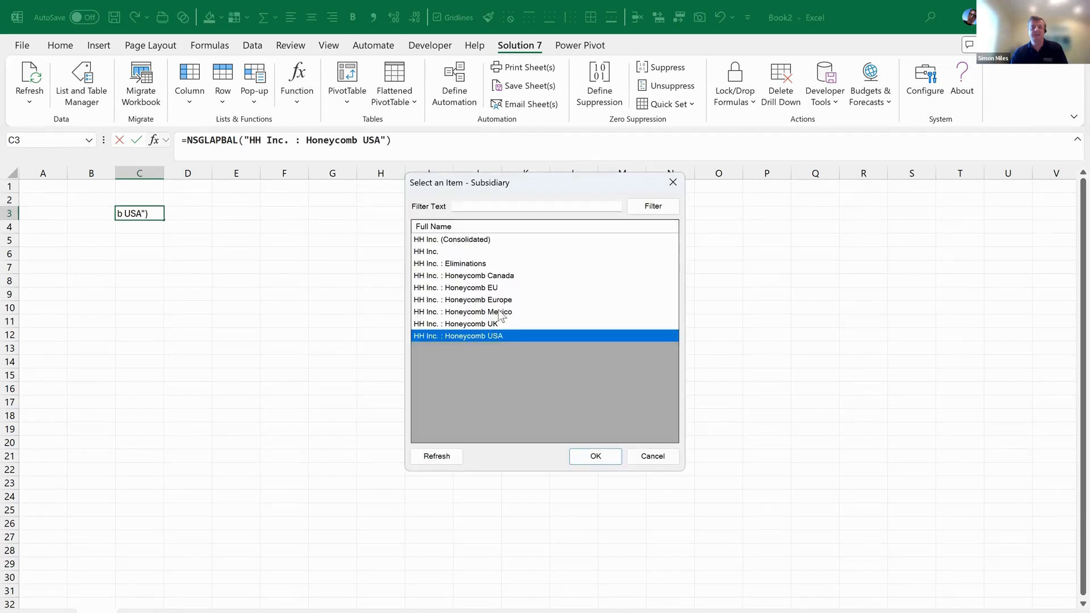
click(502, 312)
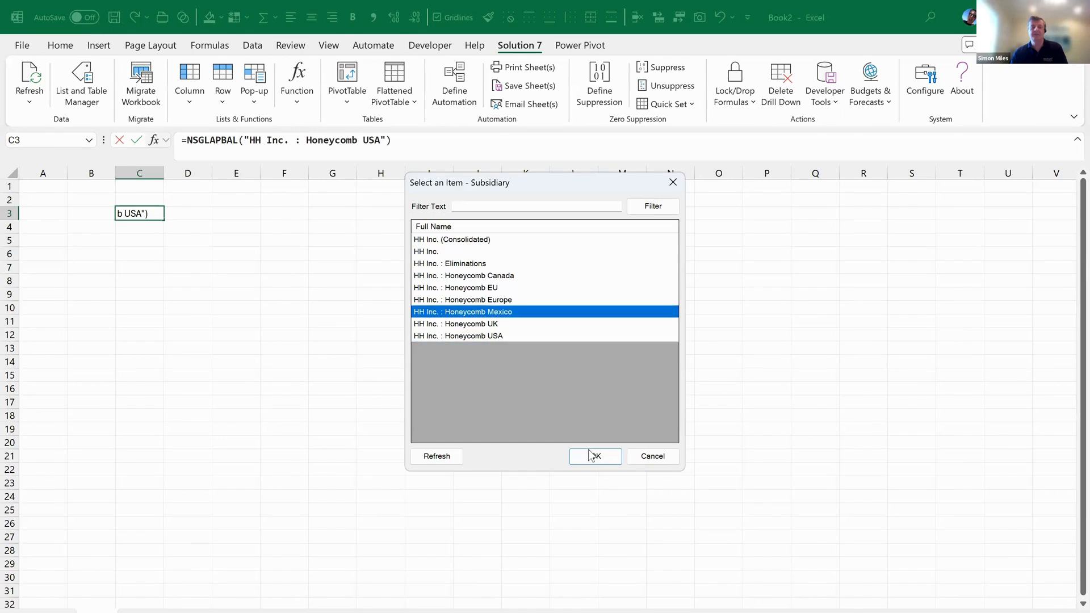
click(595, 456)
Set account 4* and period Jan 2023, then commit the formula into C3
click(407, 267)
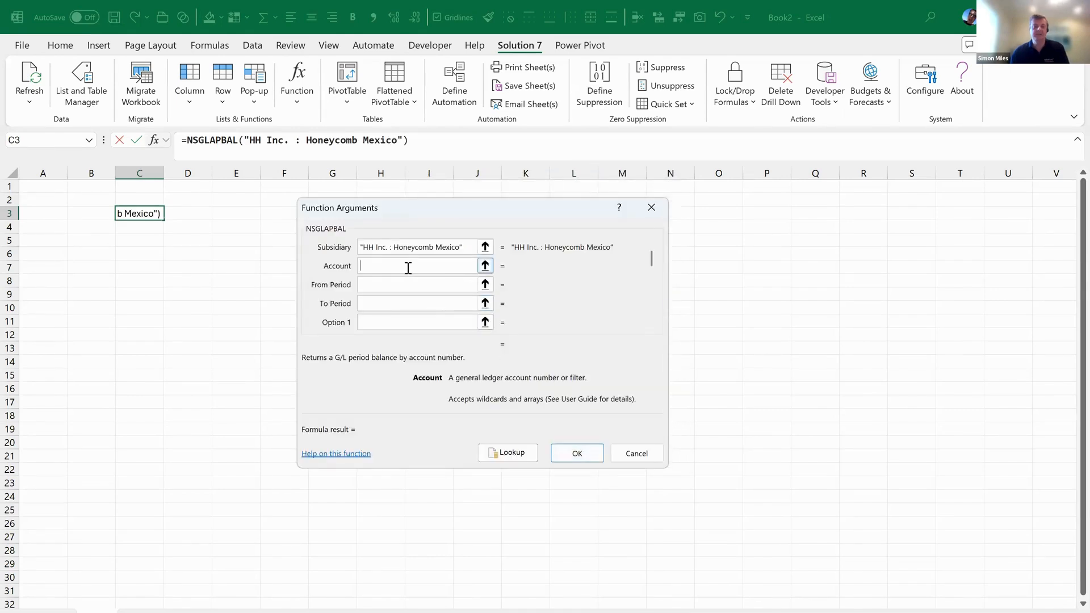
text(4*)
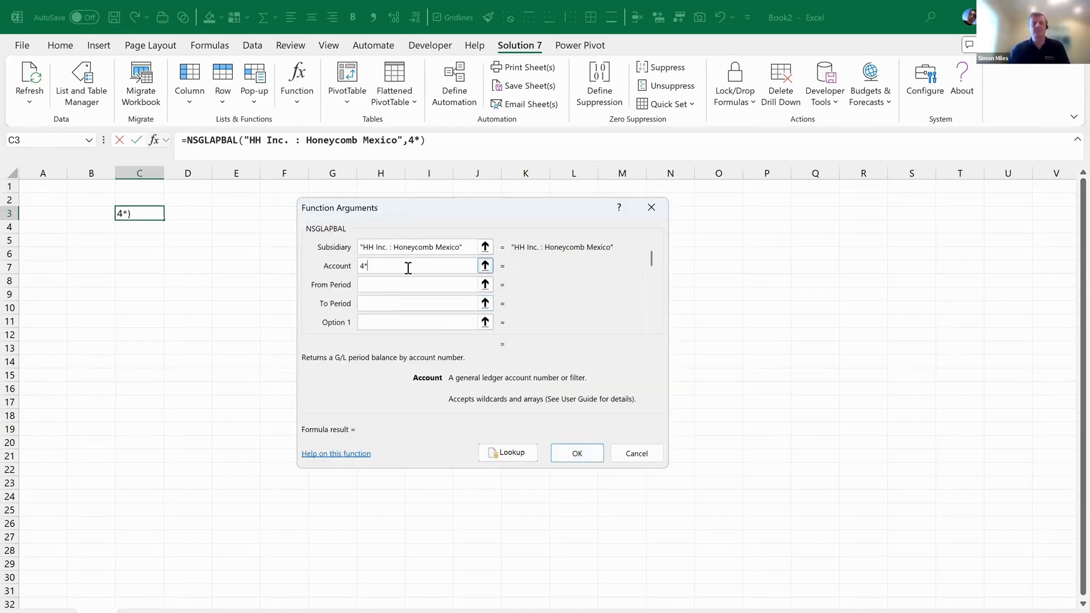
key(Tab)
text(Jan 2023)
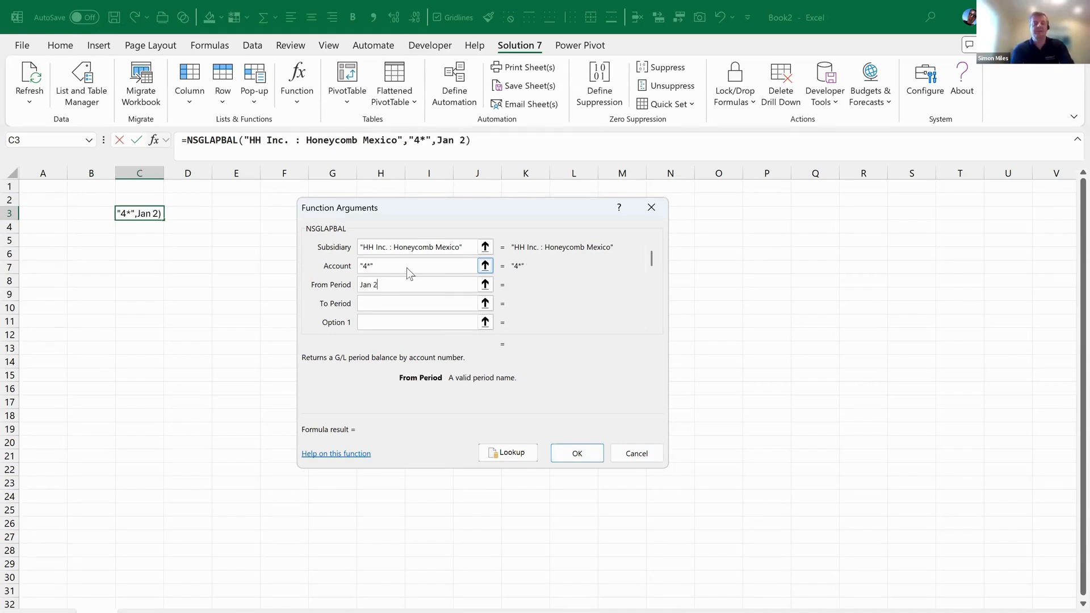
click(577, 454)
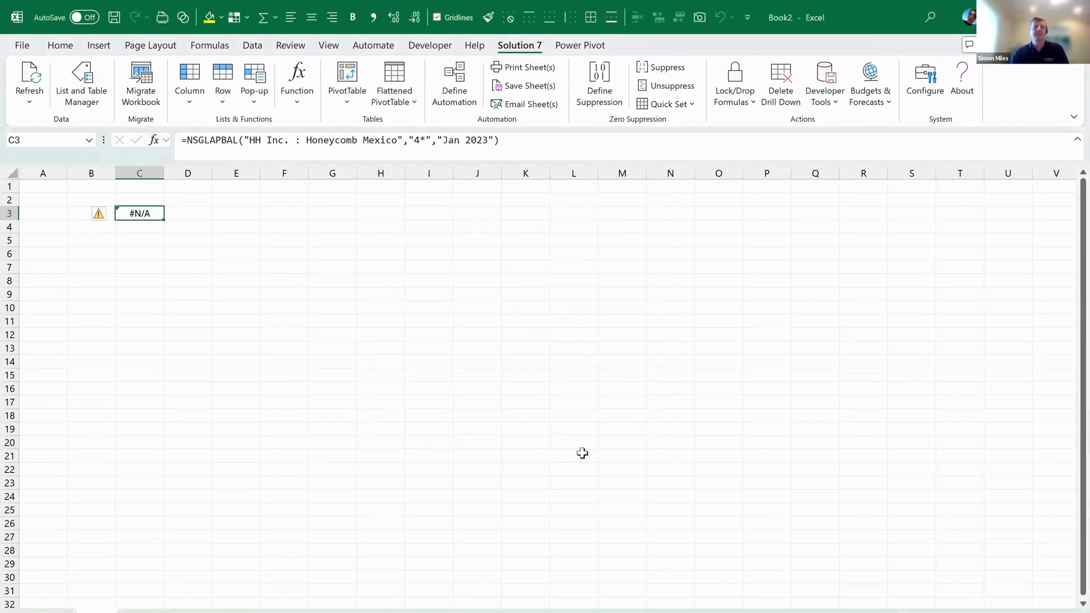
Widen column C and label cell B3 with '4*'
drag(164, 174, 197, 175)
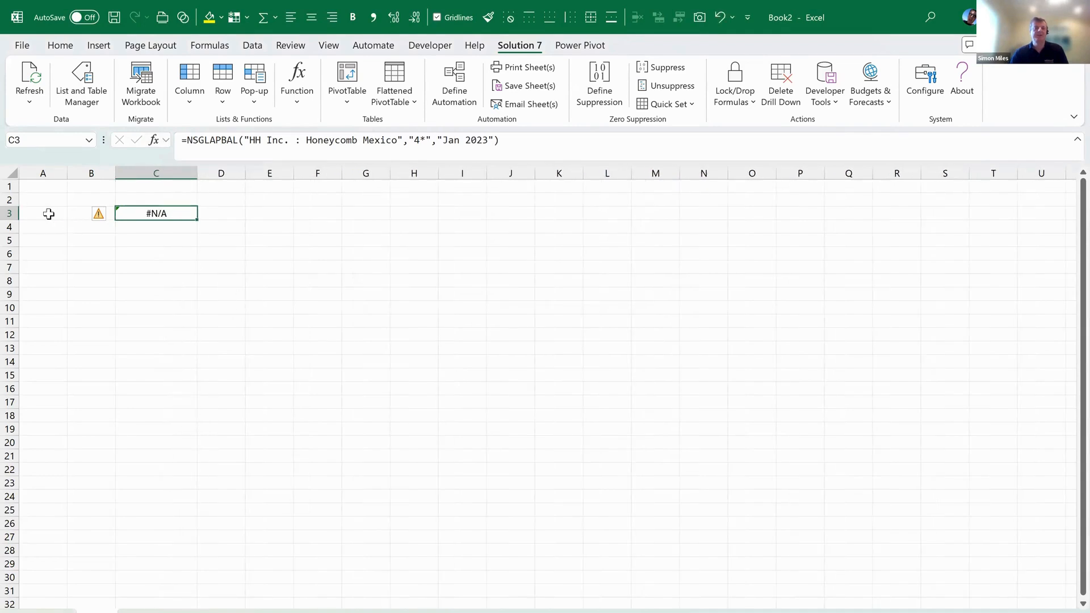
click(80, 213)
text(4*)
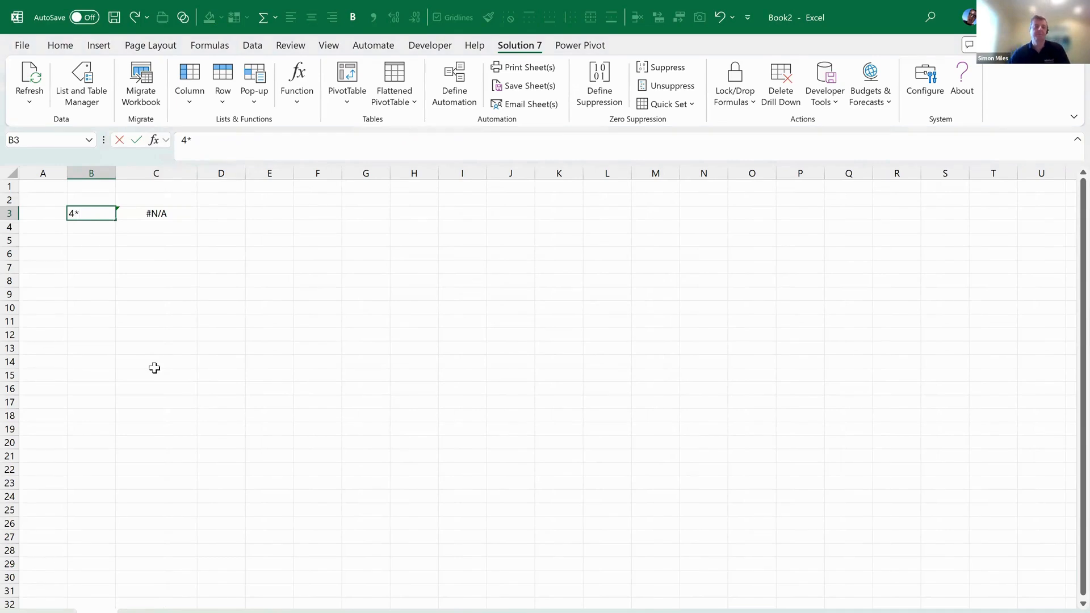
drag(151, 363, 152, 375)
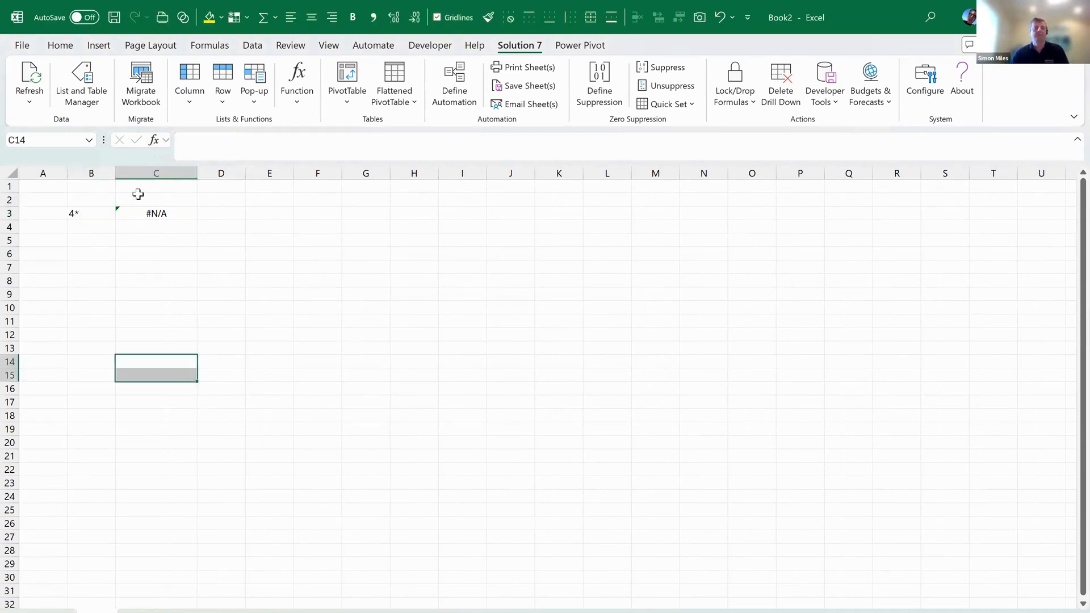
Insert an empty column C before the balance formula
click(161, 182)
right_click(161, 183)
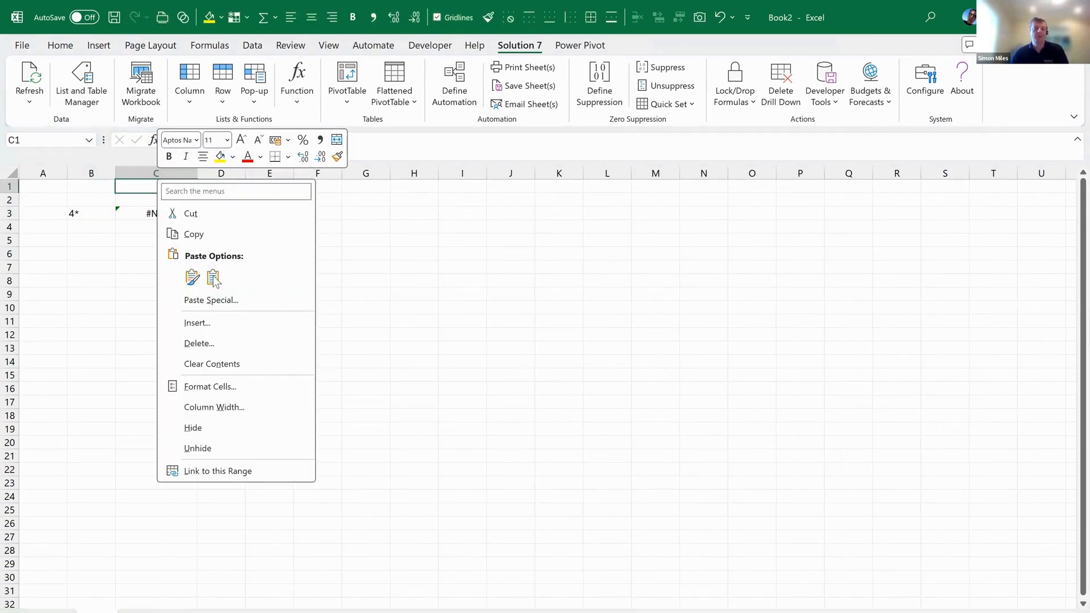
click(204, 321)
key(Escape)
click(158, 166)
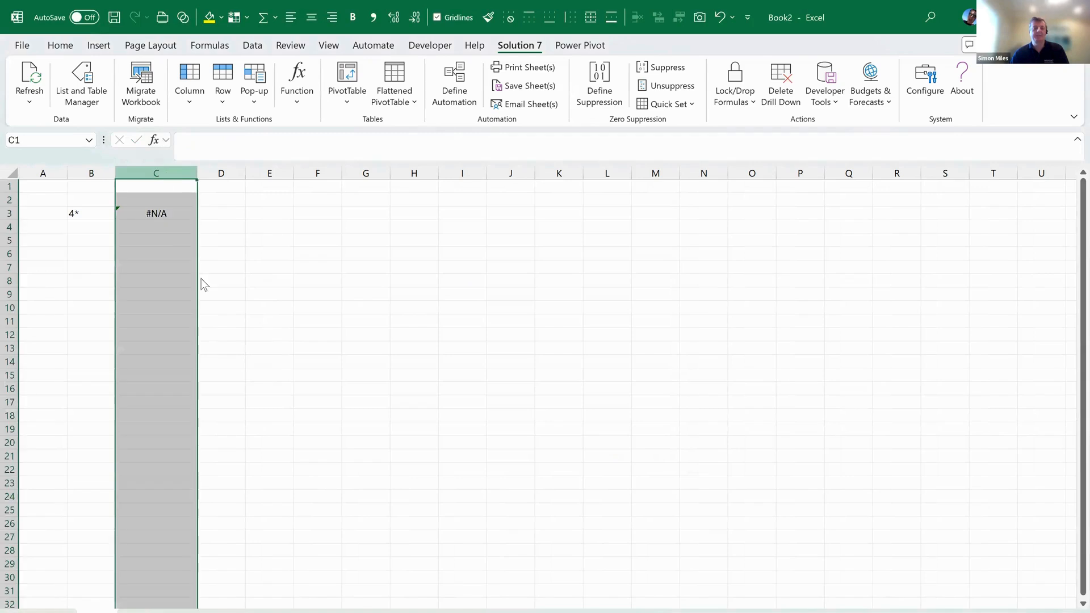
right_click(163, 171)
click(206, 313)
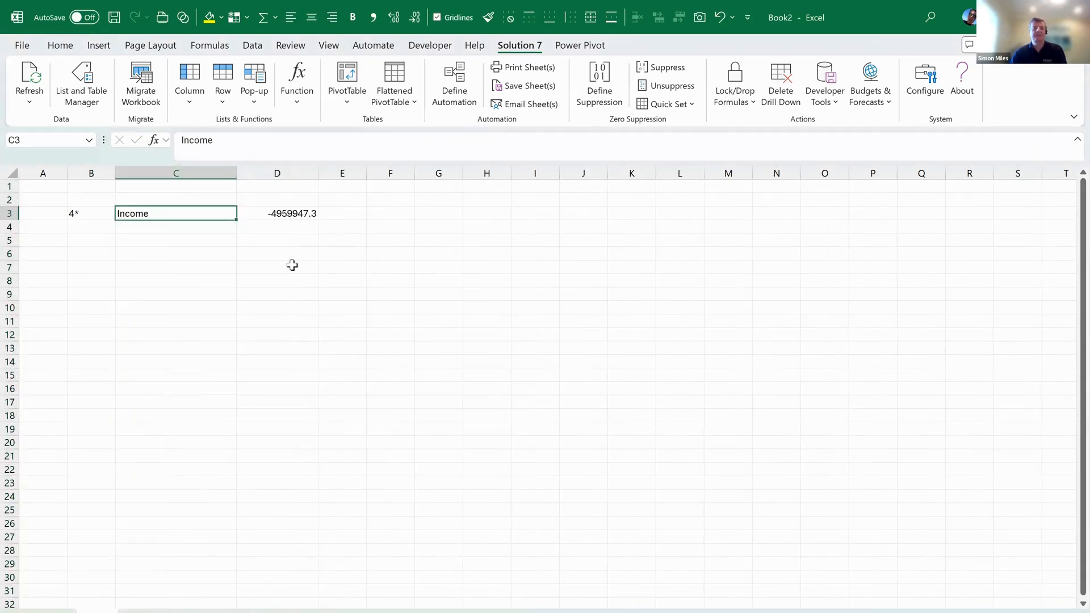
Apply Comma Style to the D3 balance, copy it into E3, and widen column E
click(292, 211)
click(373, 17)
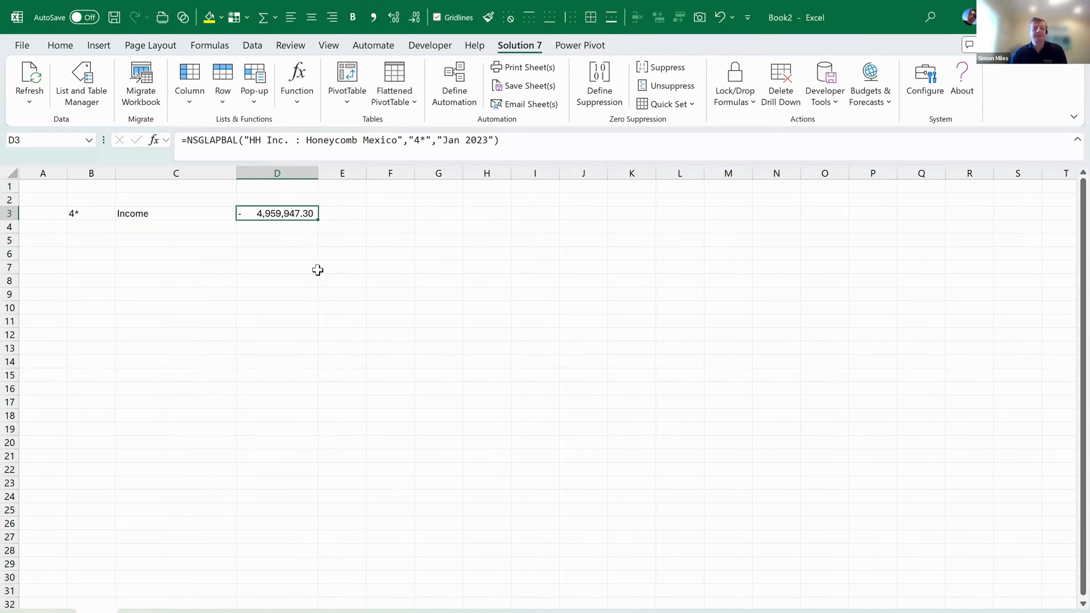
drag(319, 222, 365, 219)
drag(367, 173, 424, 176)
click(392, 213)
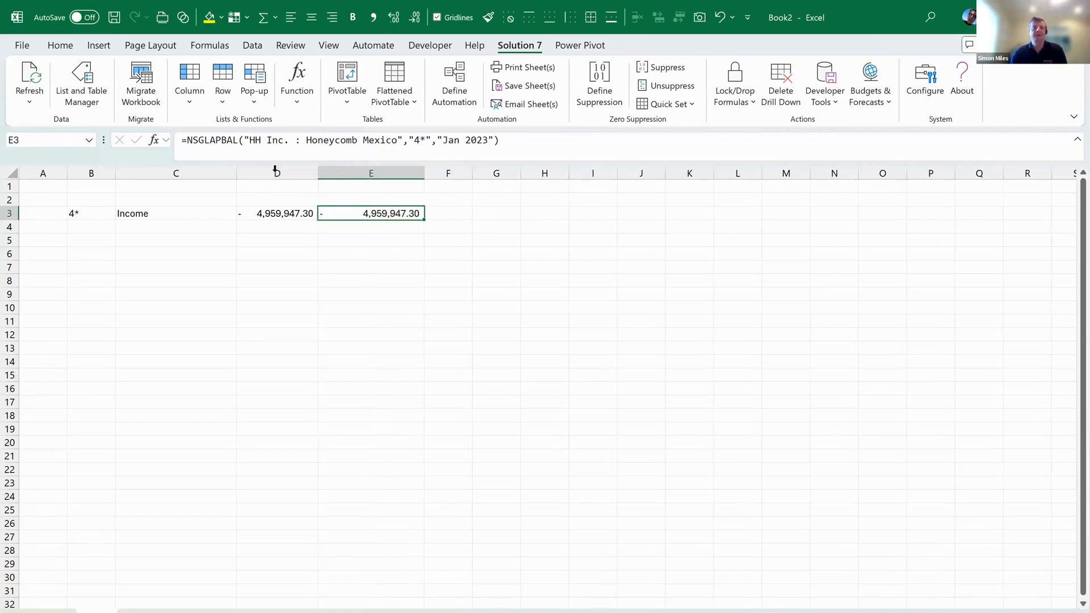
Add a Subsidiary Context filter of HH Inc. (Consolidated) to E3's formula, returning -257,917.26
click(153, 140)
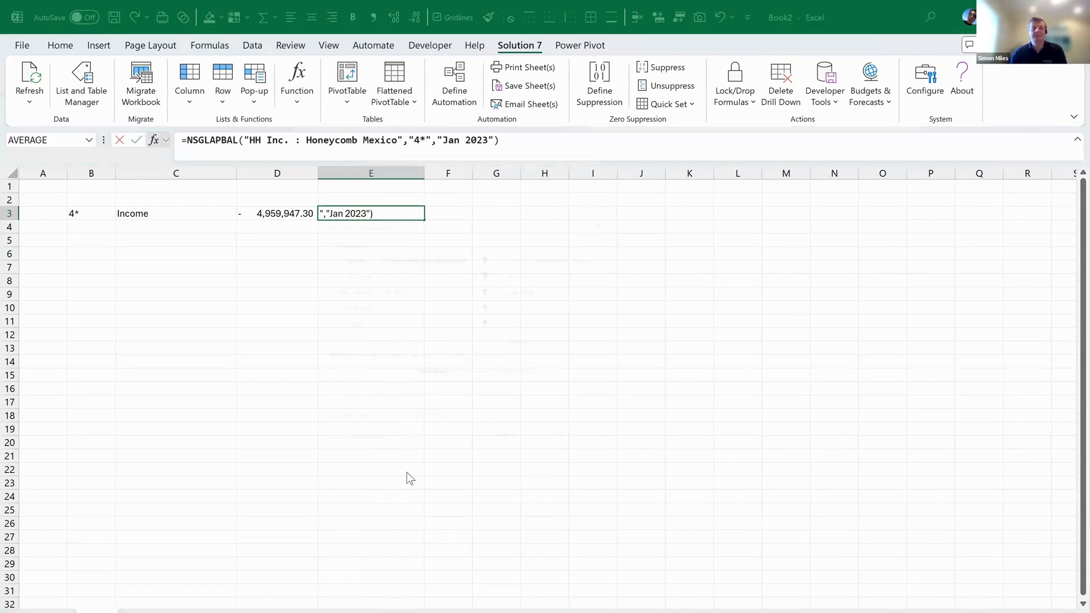
click(651, 323)
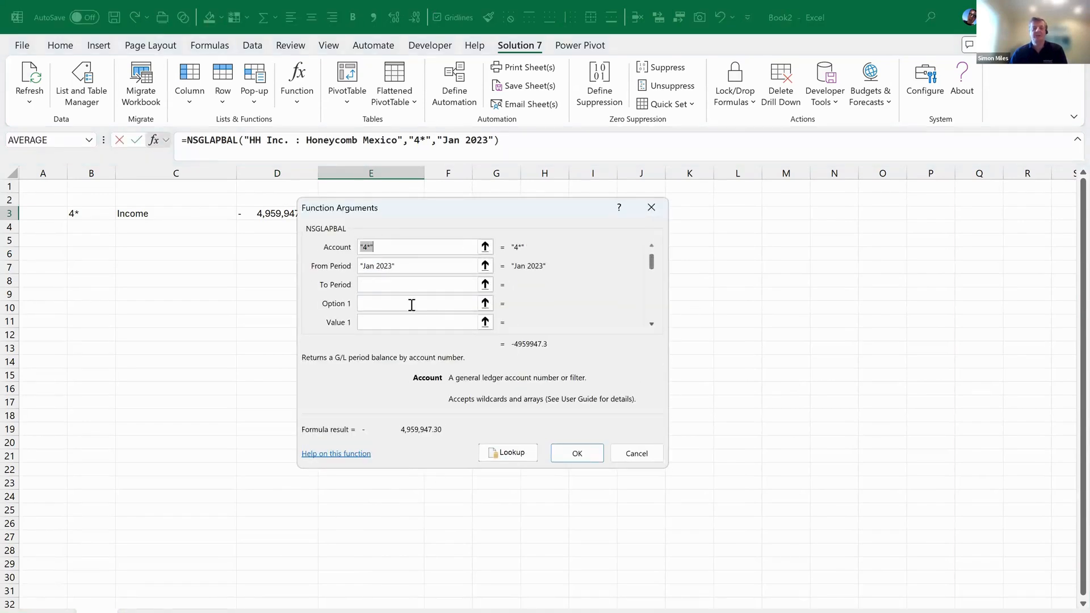
click(404, 305)
click(507, 453)
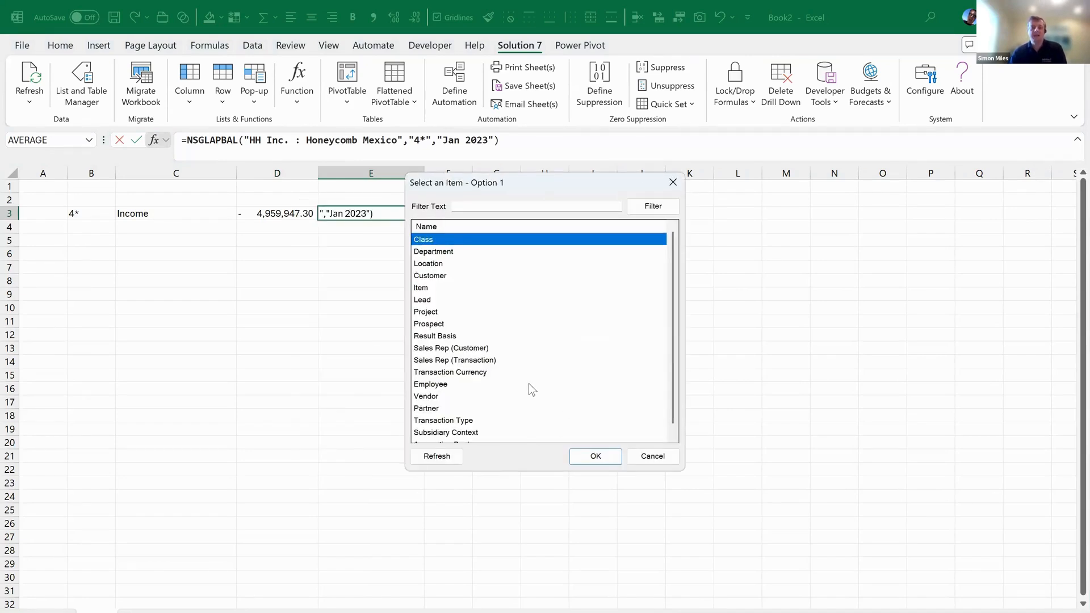
click(483, 430)
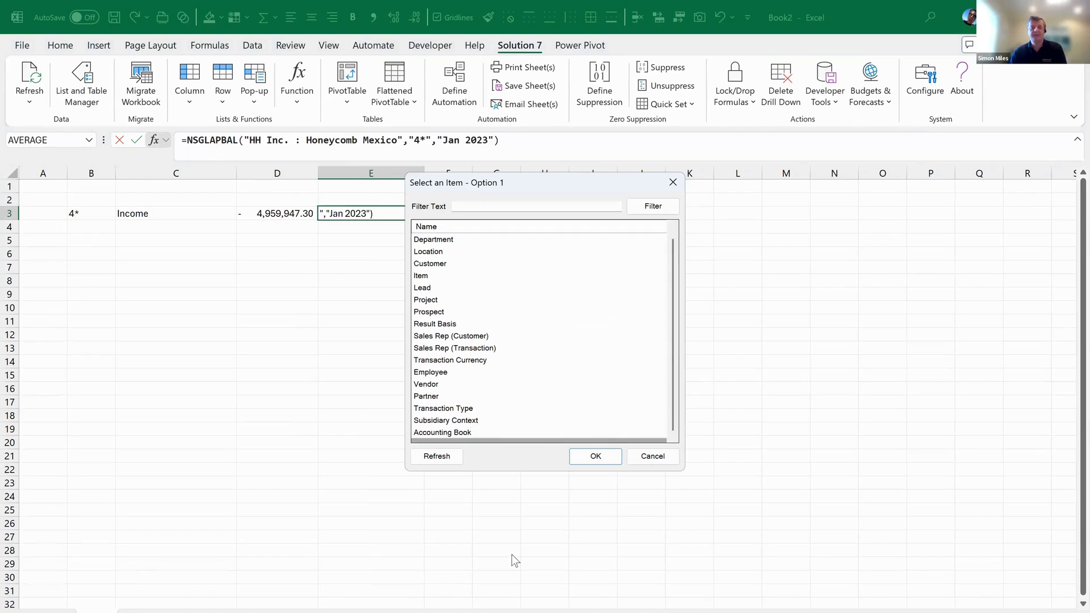
click(595, 455)
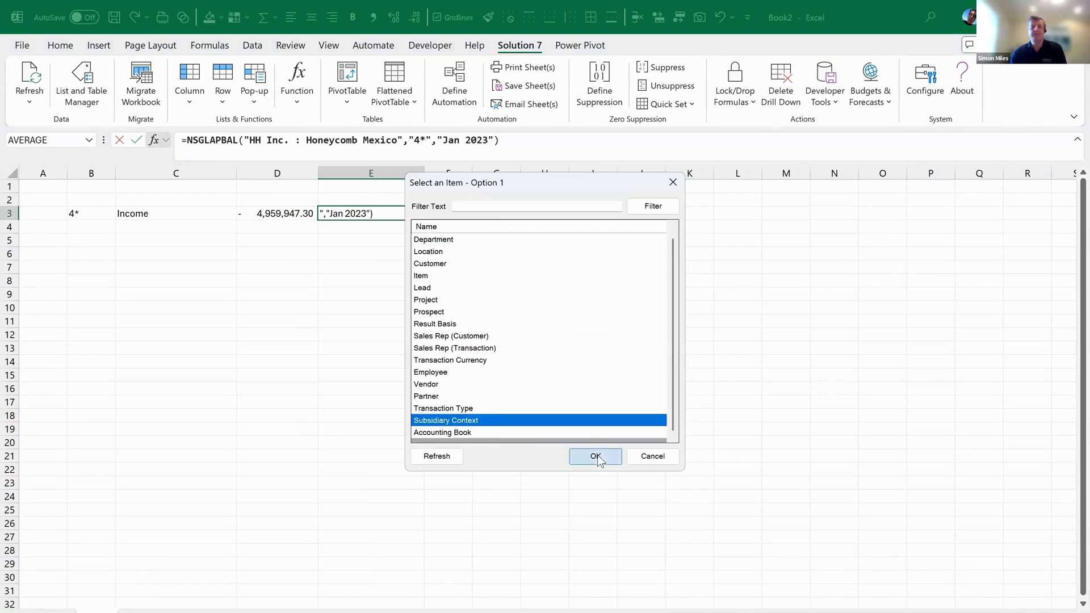
click(412, 323)
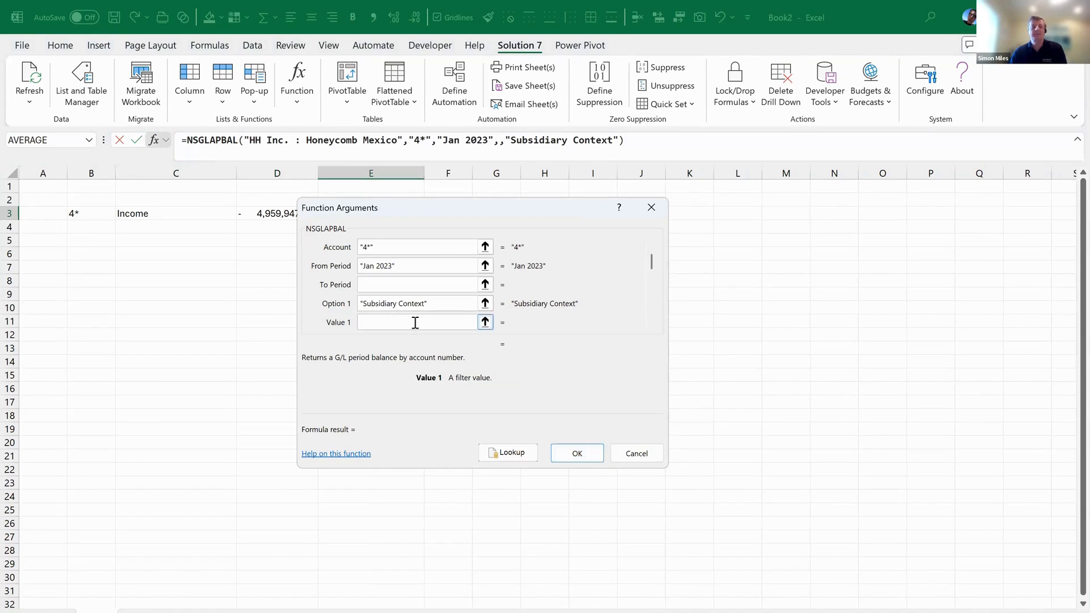
click(511, 453)
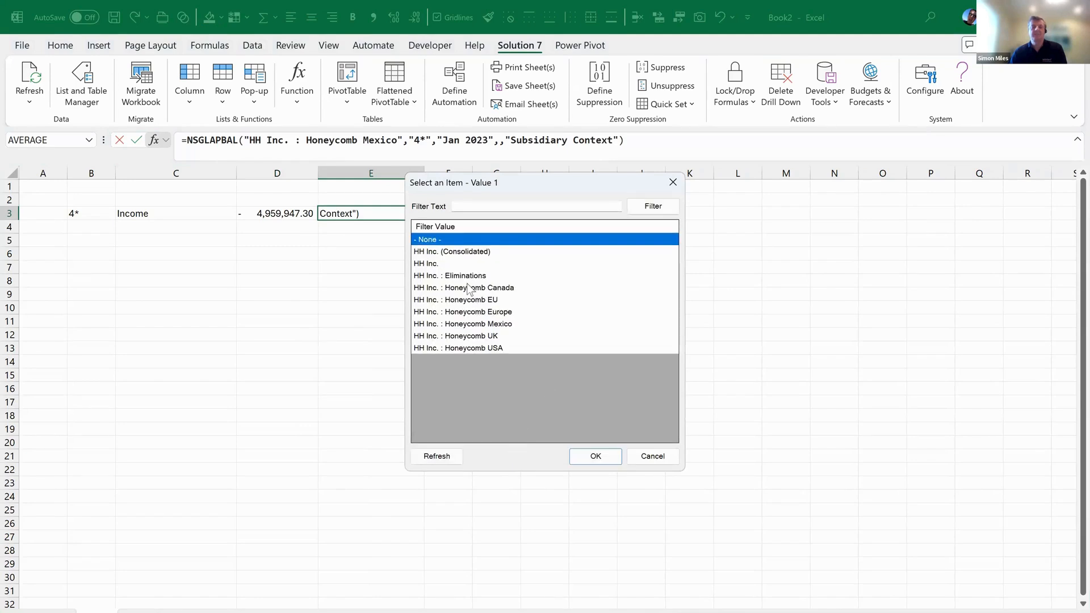
click(463, 252)
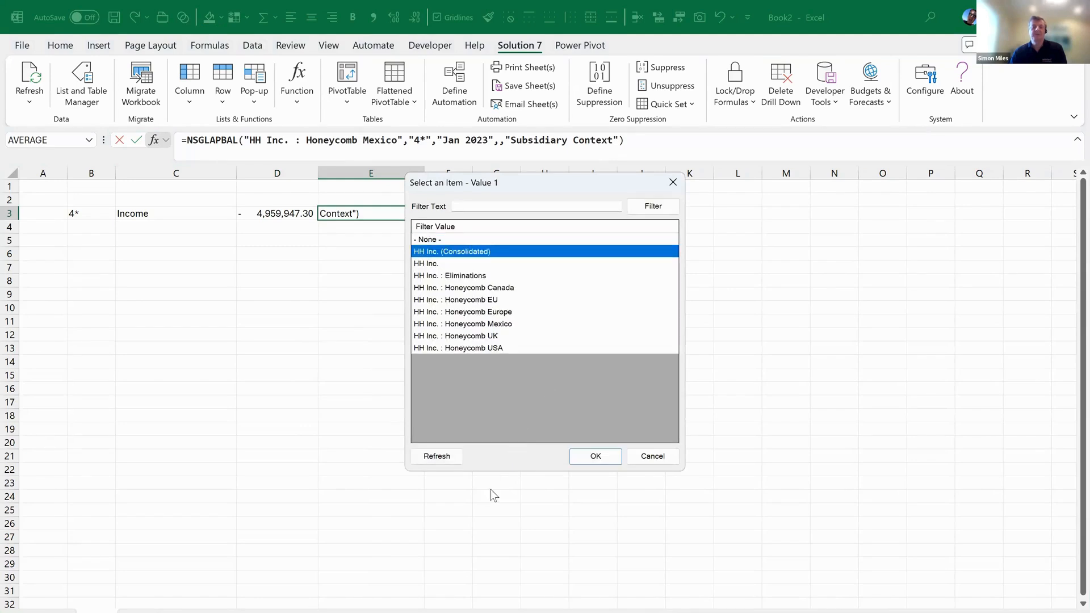
click(593, 458)
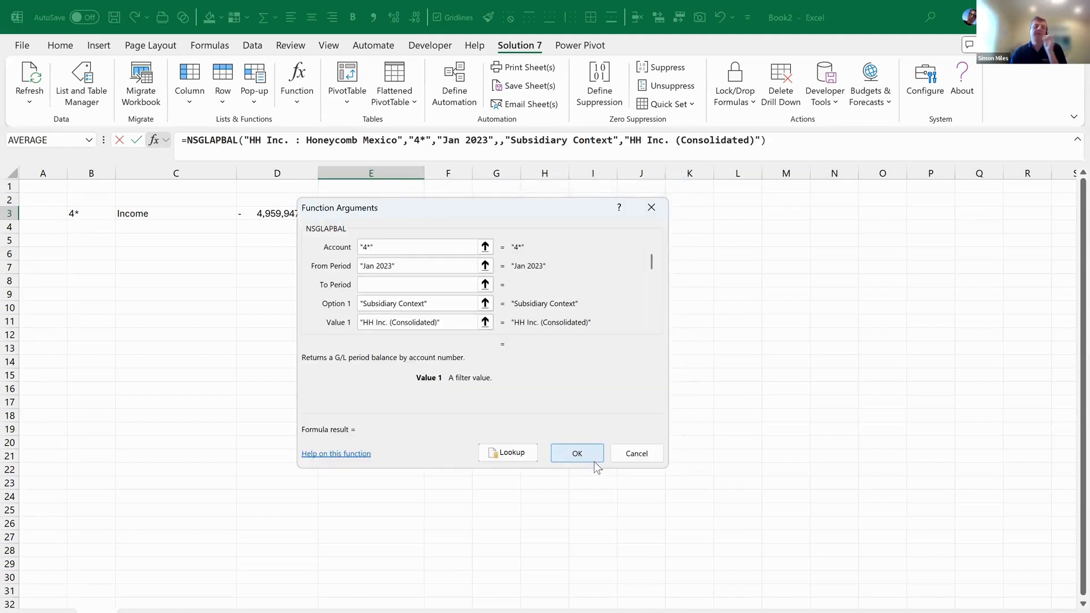
click(577, 453)
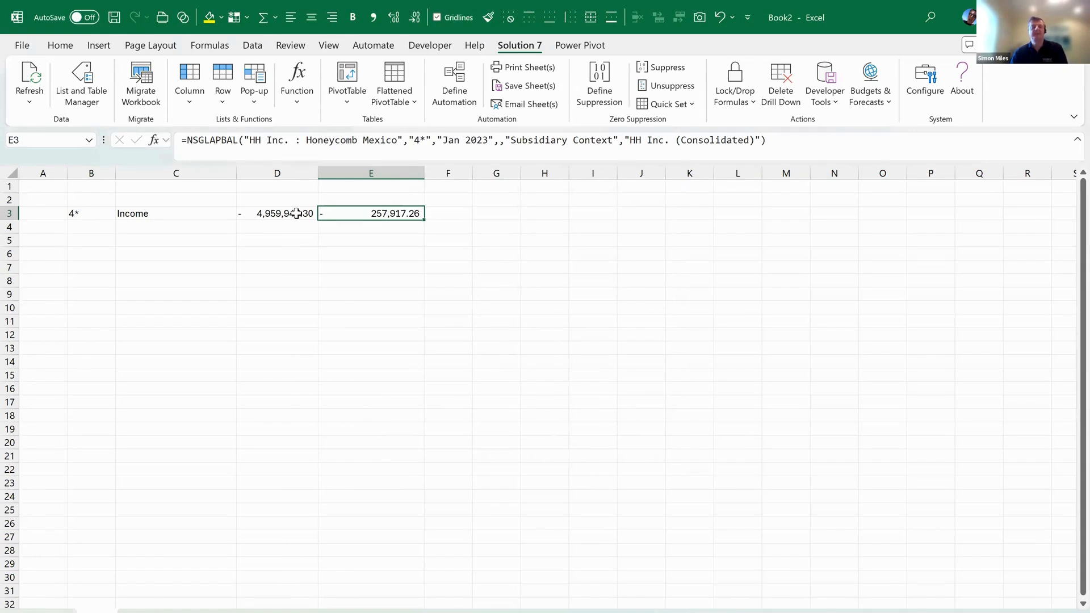
Enter headings 'MXN' in D2 and 'USD' in E2, and widen column F
click(274, 201)
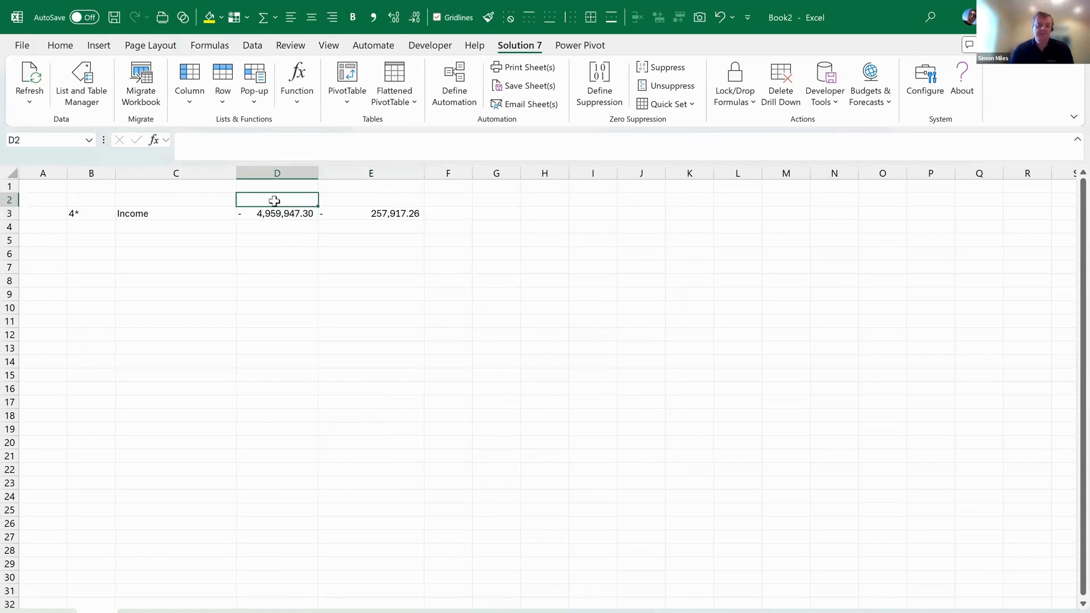
text(MXN)
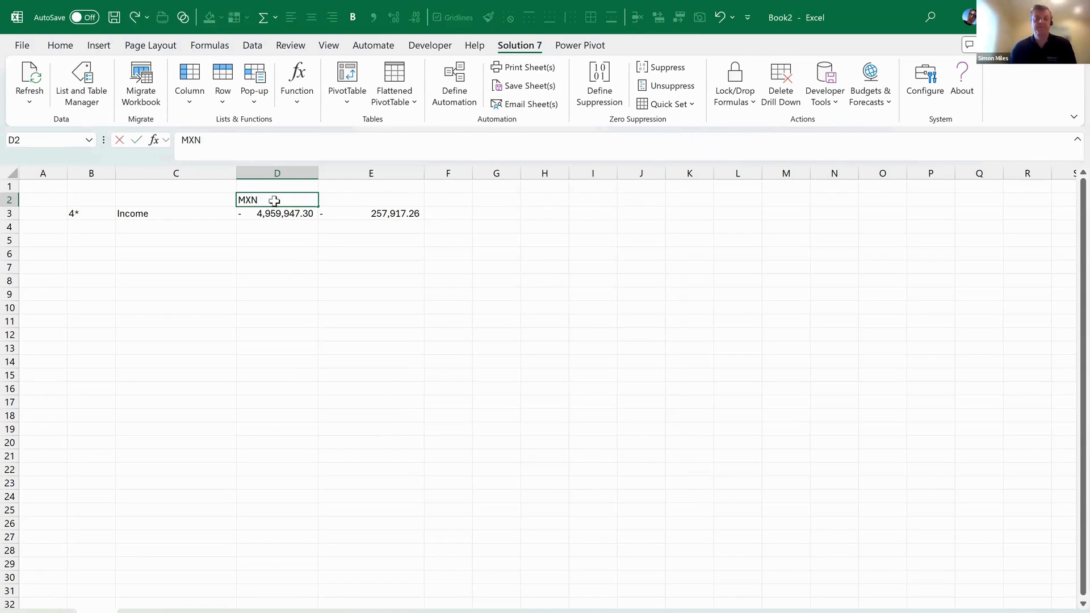
key(Tab)
text(USD)
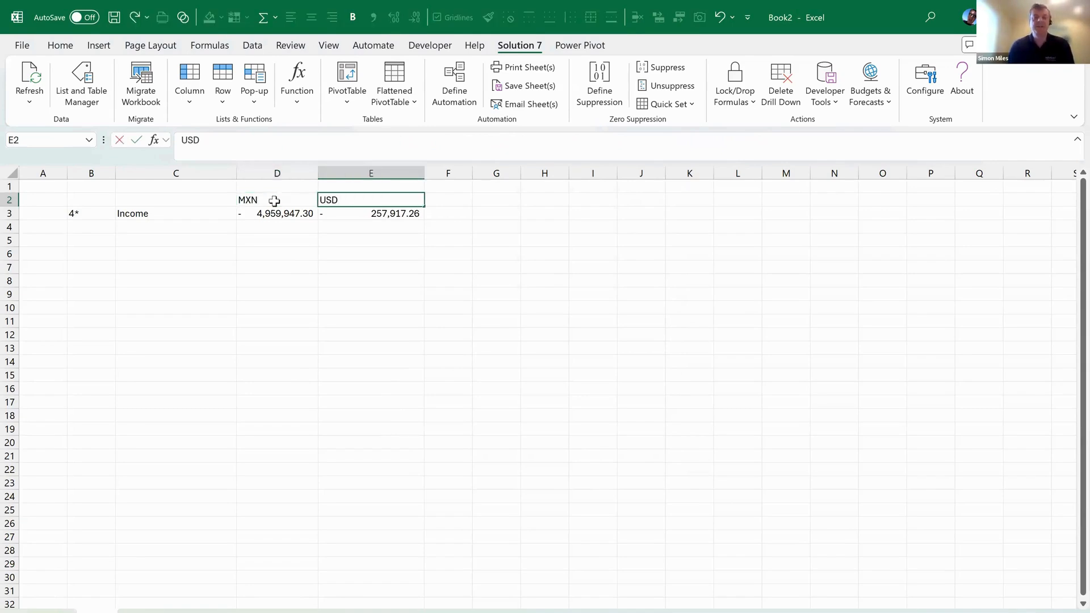
key(Tab)
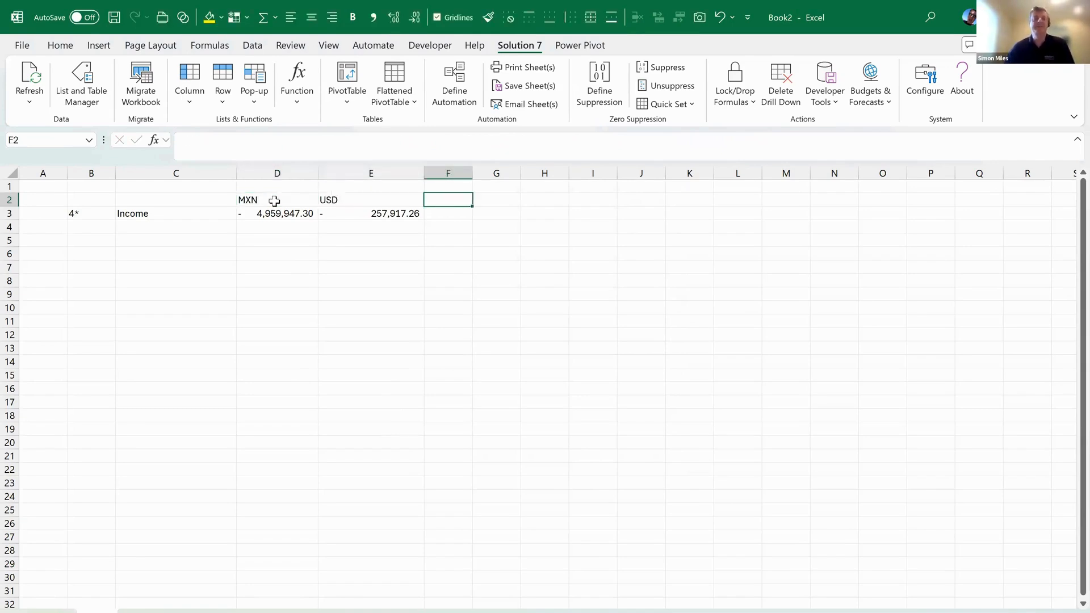
click(352, 199)
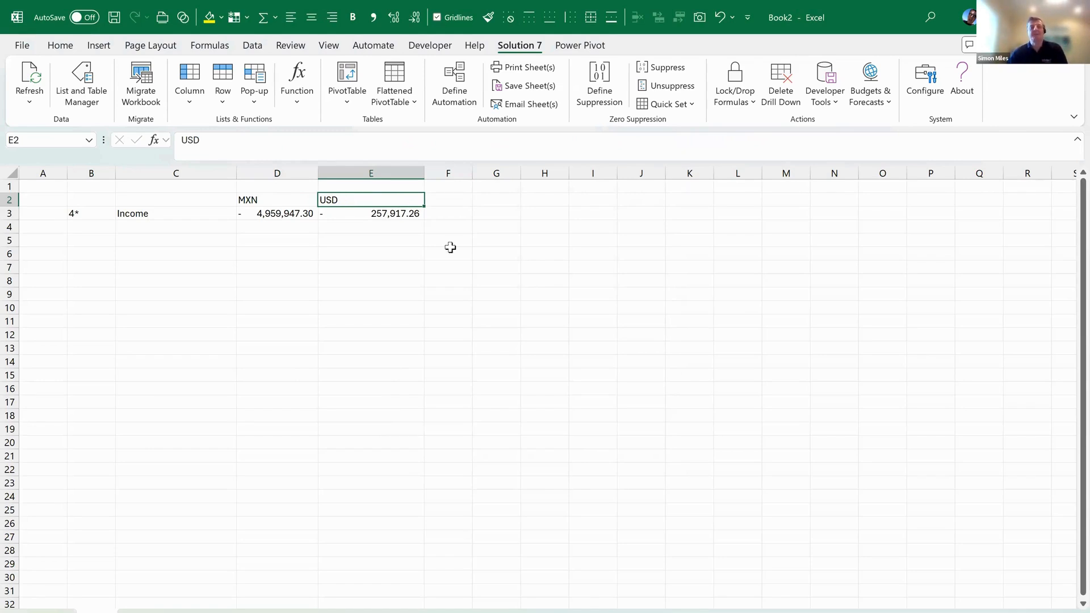
drag(472, 173, 511, 176)
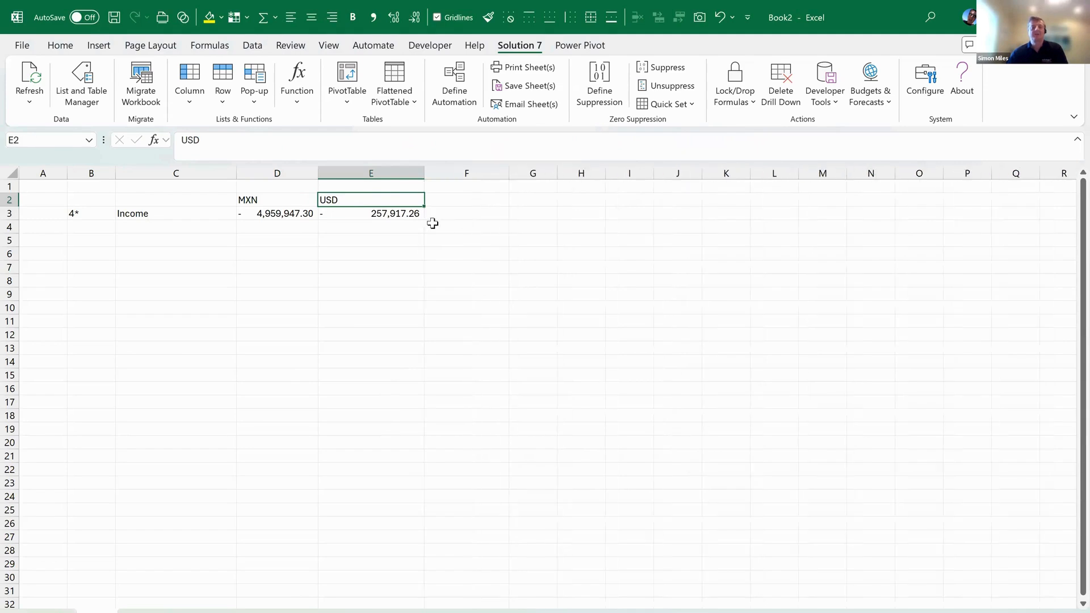
click(403, 215)
Copy E3's formula into F3 and add Result Basis as its Option 2 filter
drag(427, 223, 475, 215)
click(476, 215)
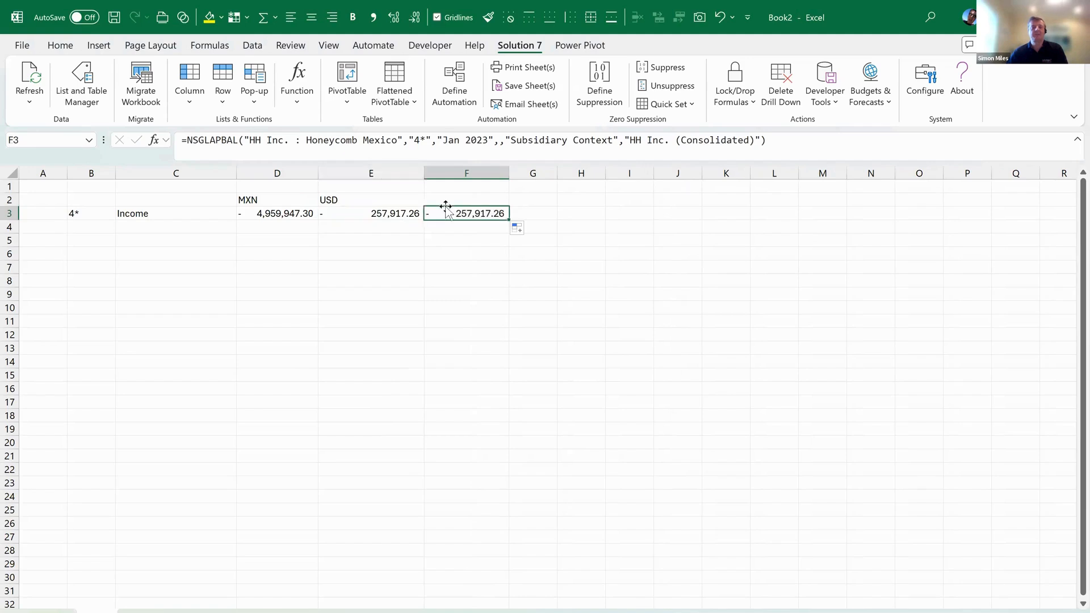
click(153, 140)
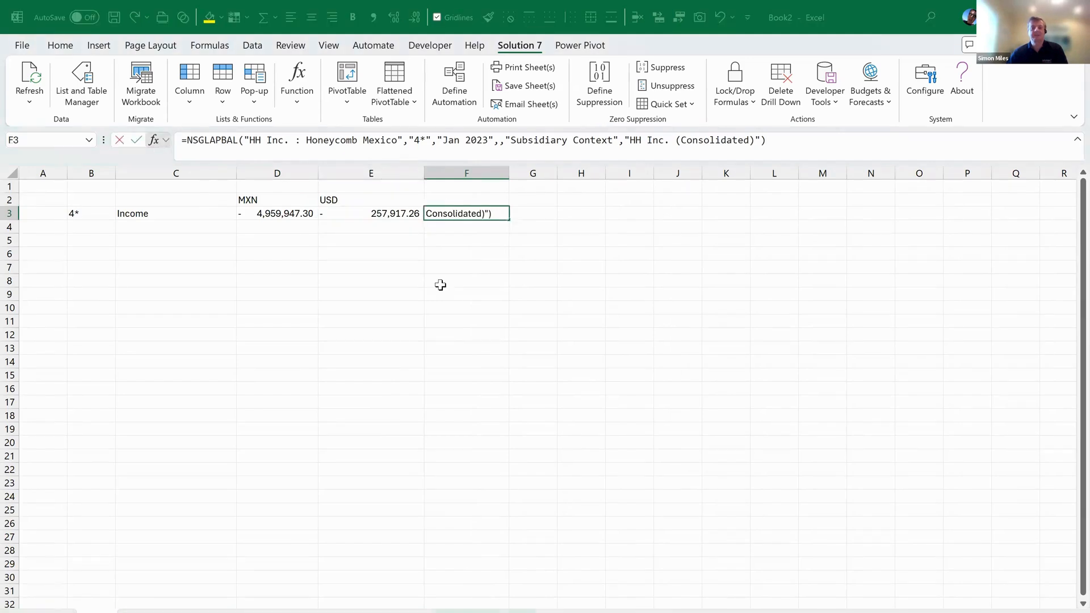
scroll(649, 324, down, 3)
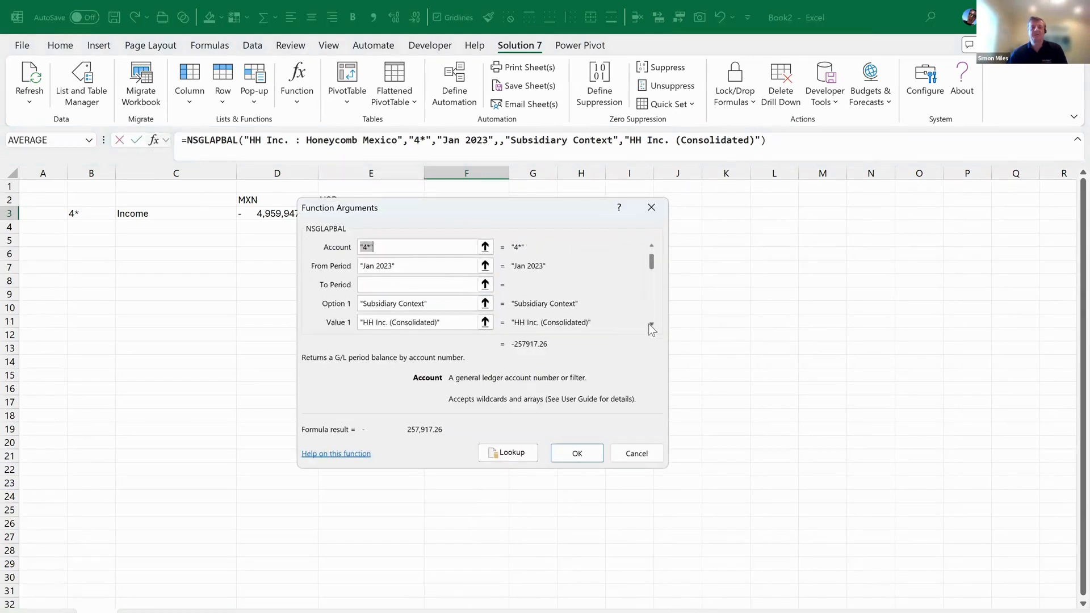
click(368, 303)
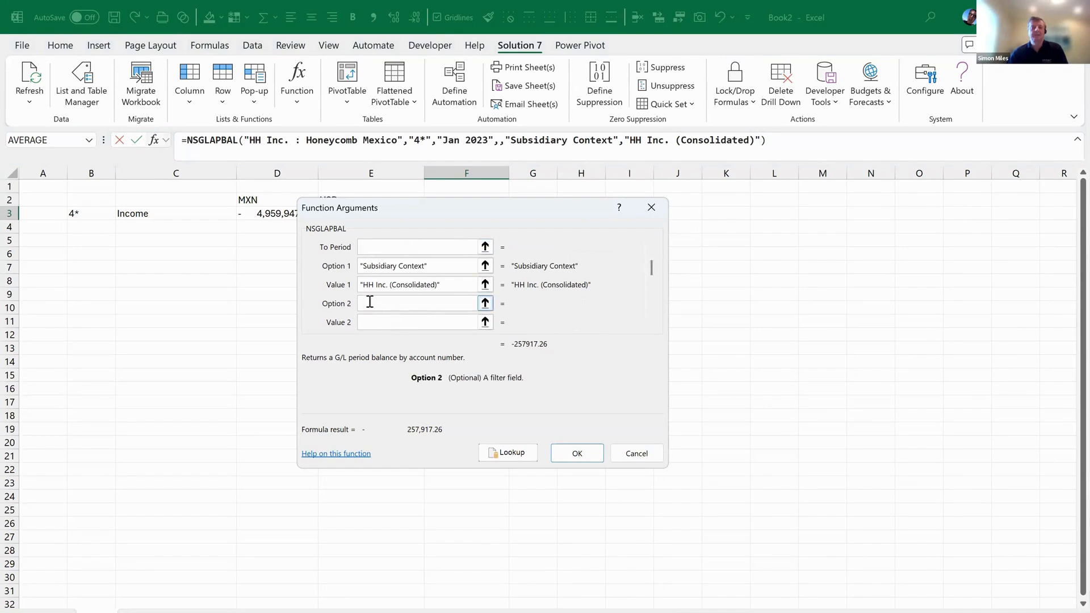
click(507, 453)
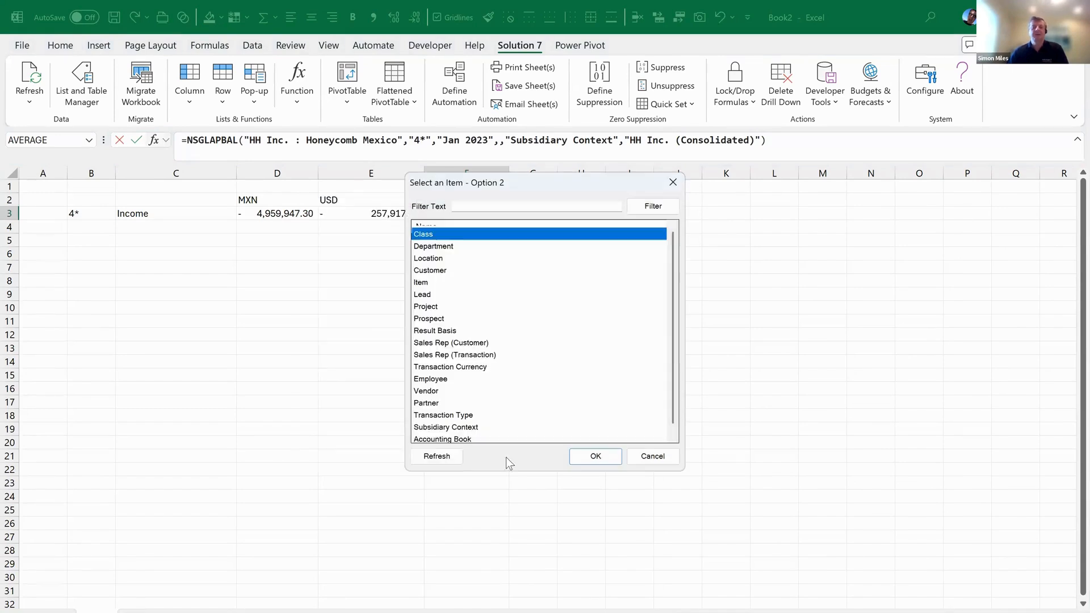
click(452, 337)
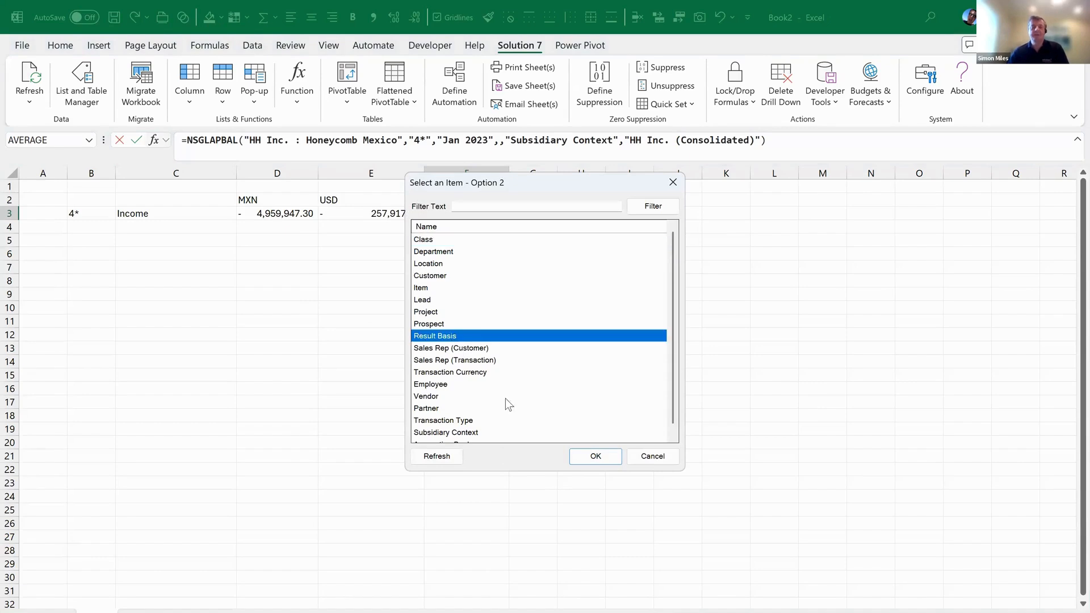
click(595, 457)
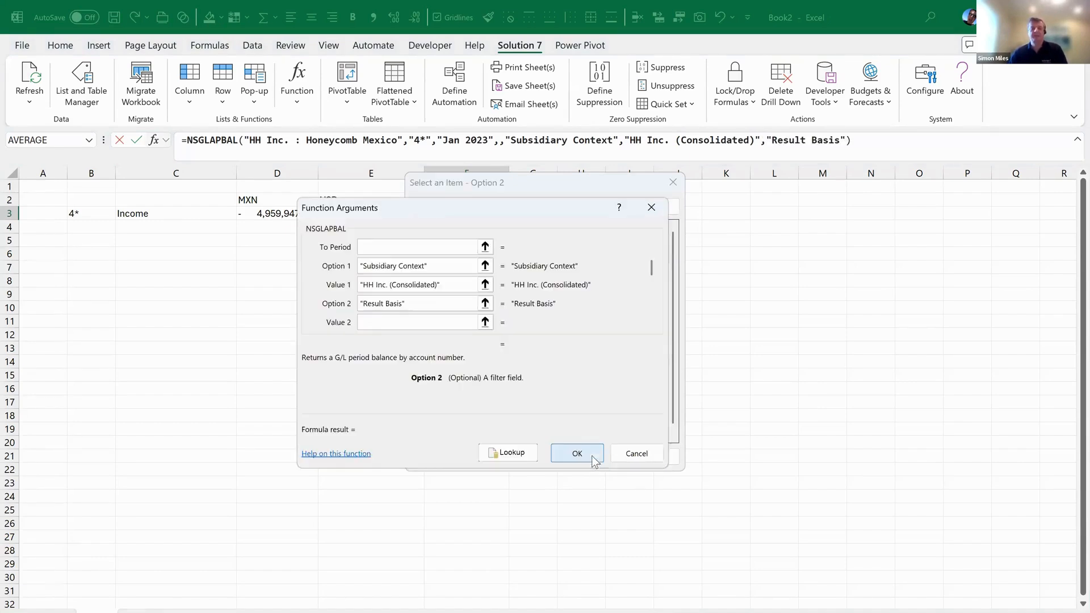
click(508, 452)
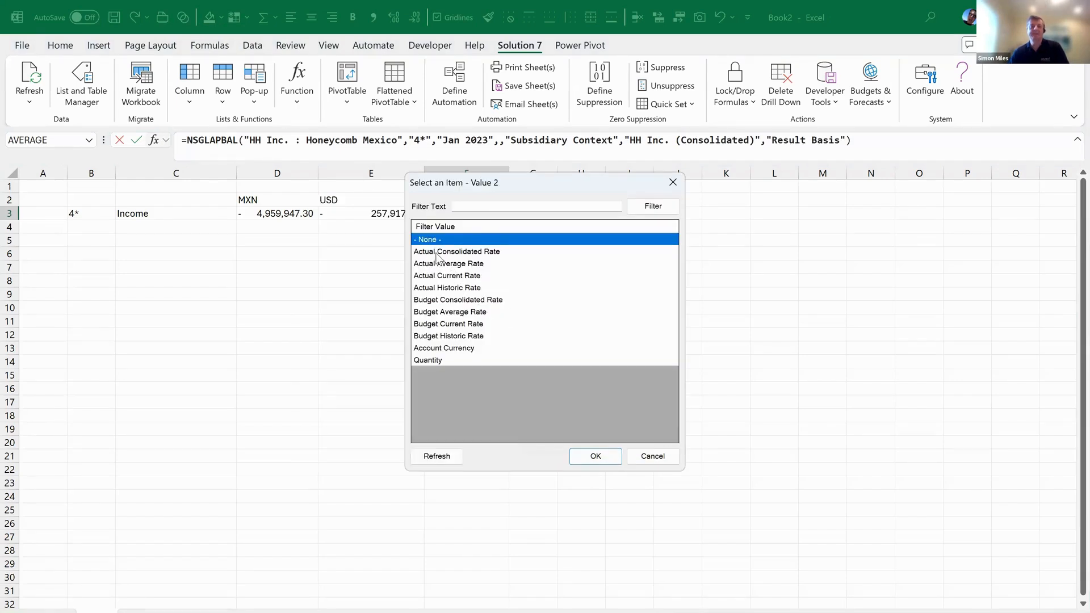
Review the result basis options, from Actual Consolidated Rate through Budget Historic Rate
drag(459, 190, 574, 269)
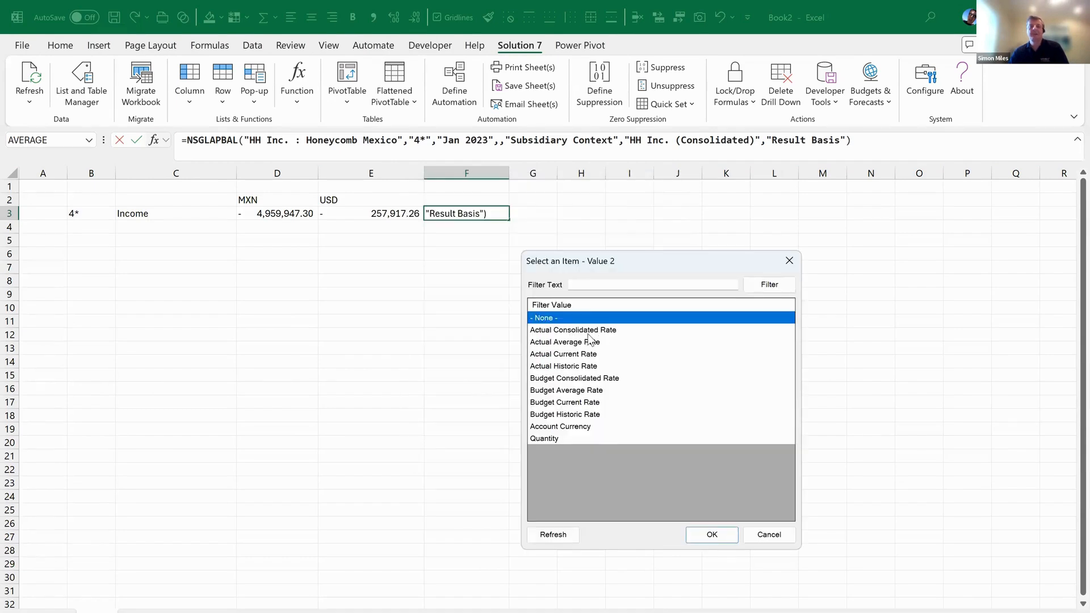
click(587, 333)
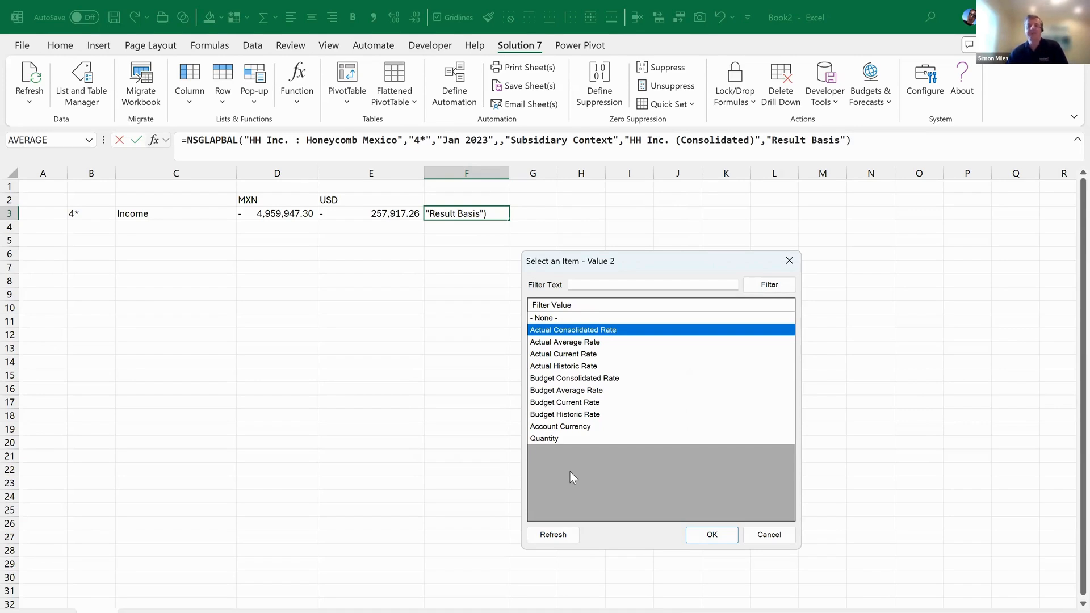
click(560, 343)
click(562, 356)
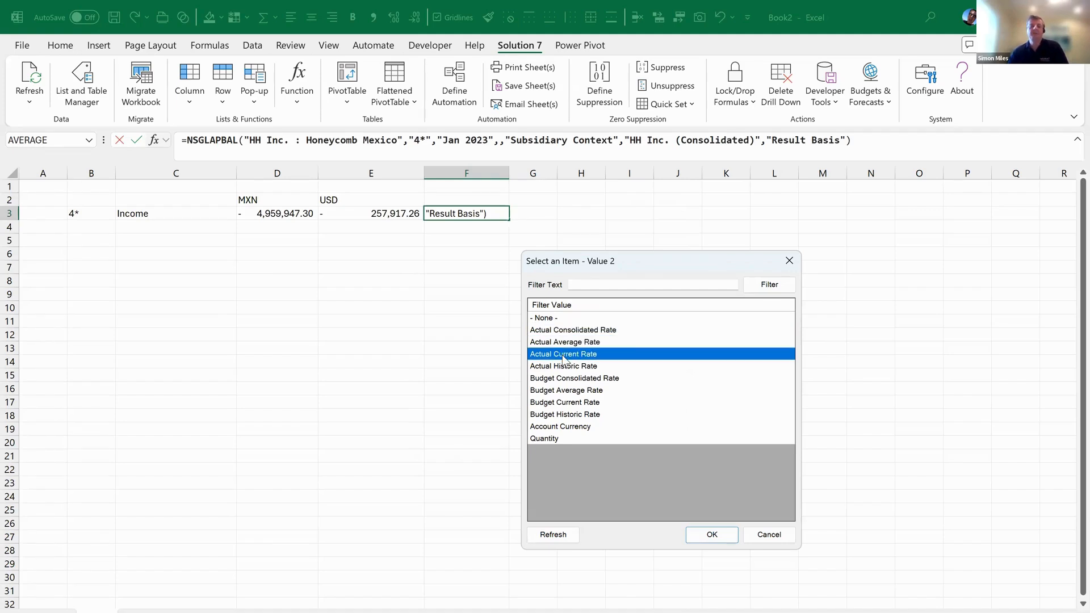
click(563, 367)
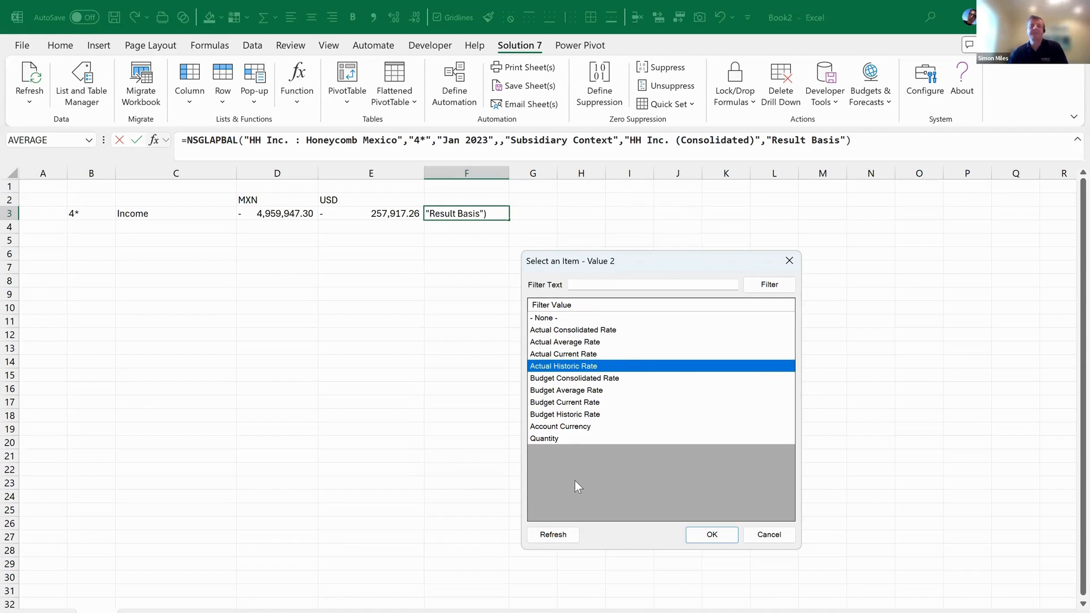
click(561, 376)
click(565, 391)
click(570, 404)
click(573, 415)
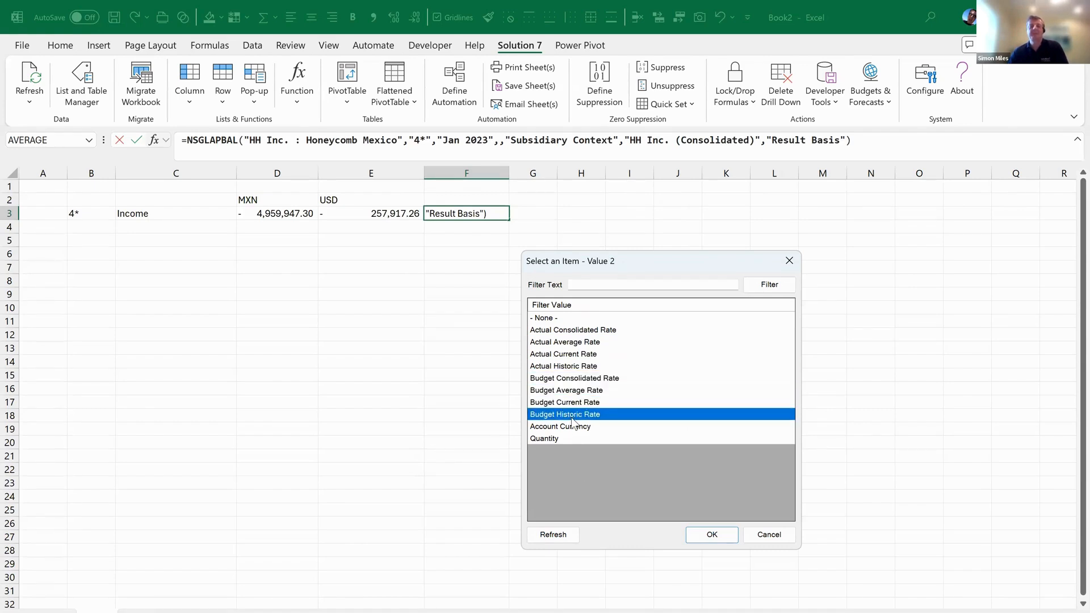
click(563, 333)
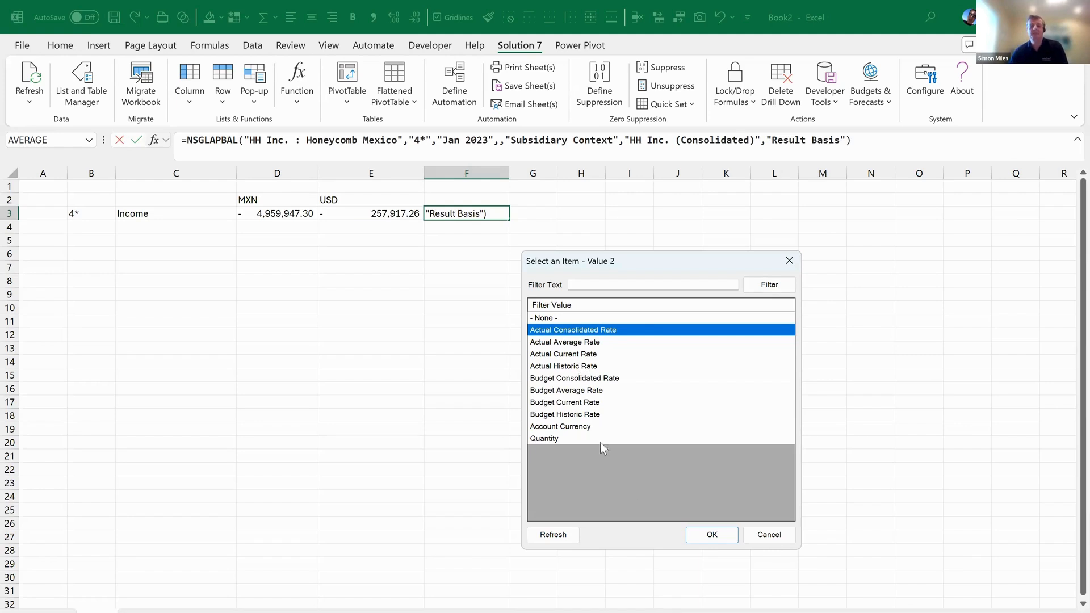
Set Value 2 to Budget Consolidated Rate and commit F3's formula, giving -257,917.26
click(574, 378)
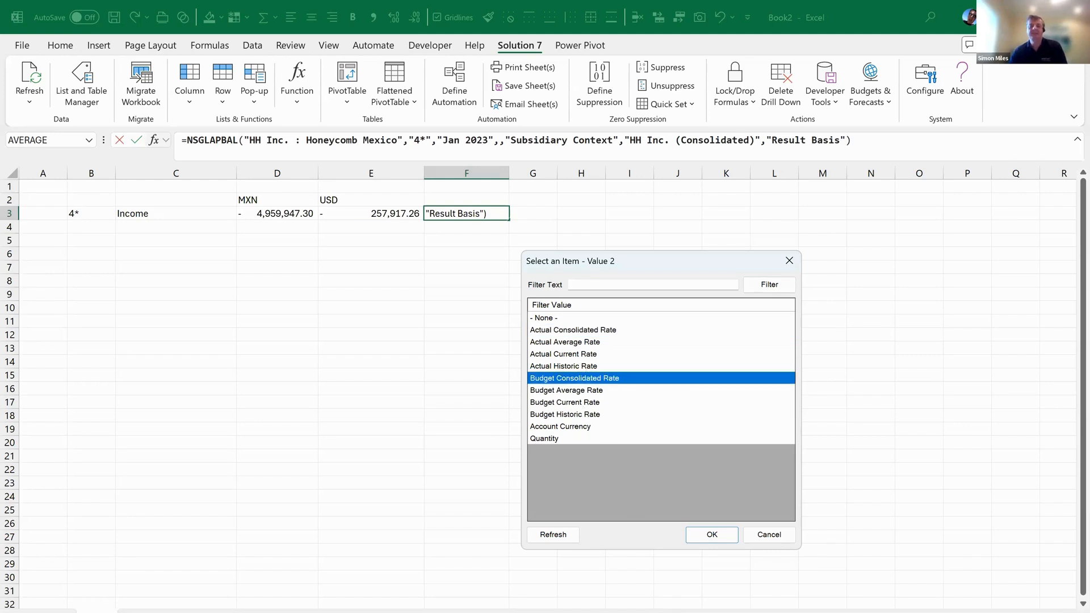
click(716, 536)
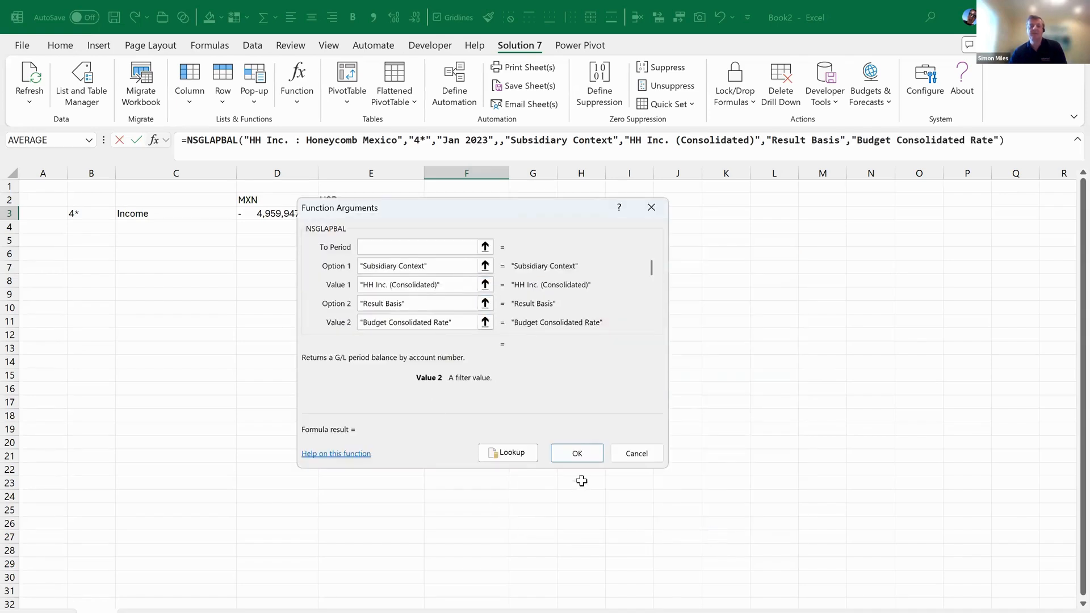
click(577, 454)
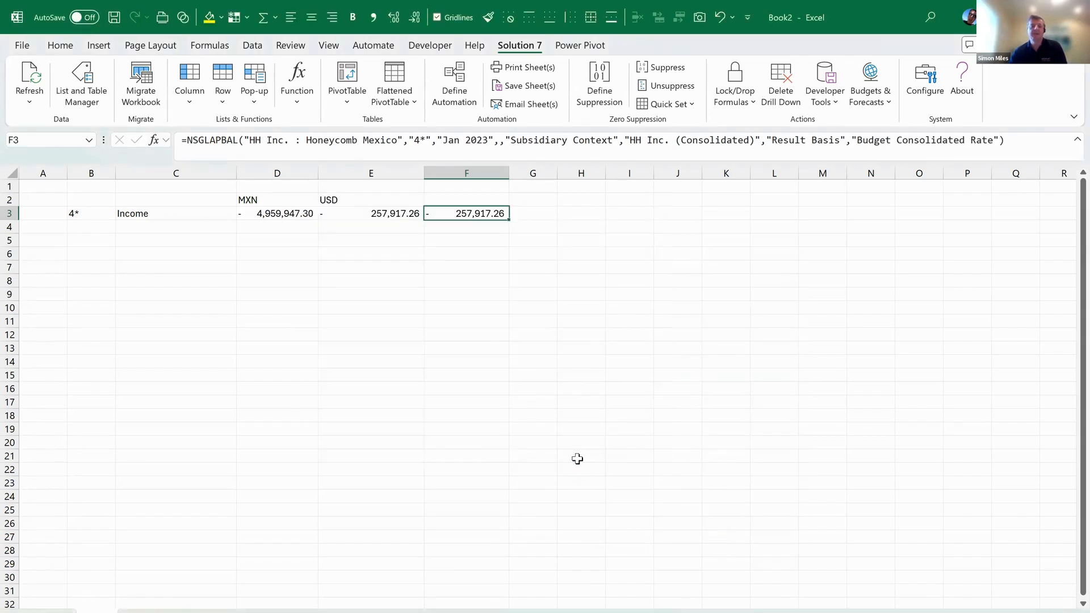
Compare the E3 and F3 results, then head column F with 'Budget' in F2
drag(386, 215, 454, 209)
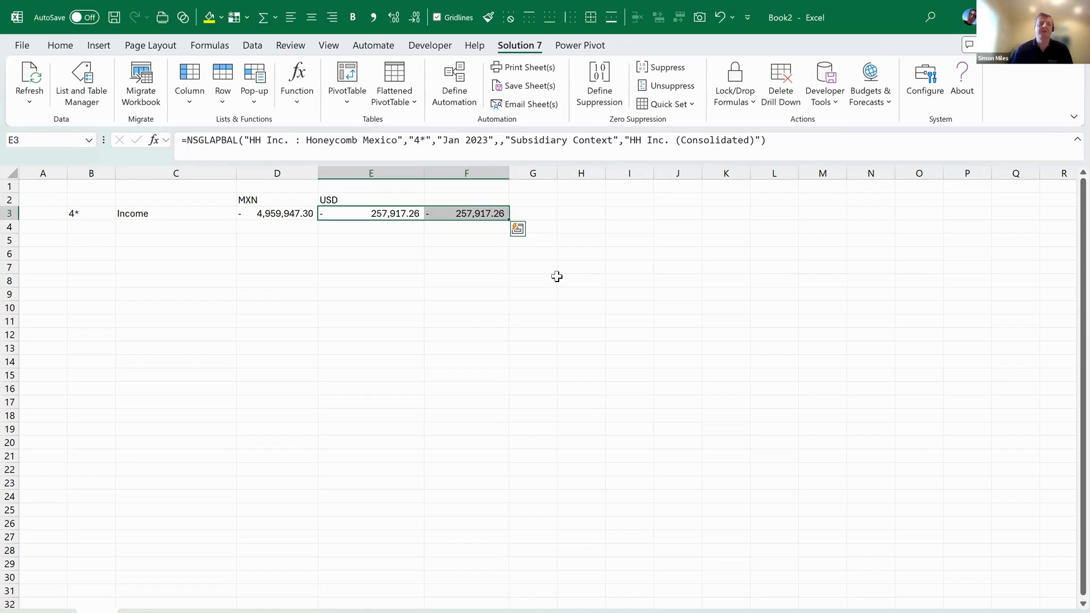
click(476, 199)
text(Budget)
key(Return)
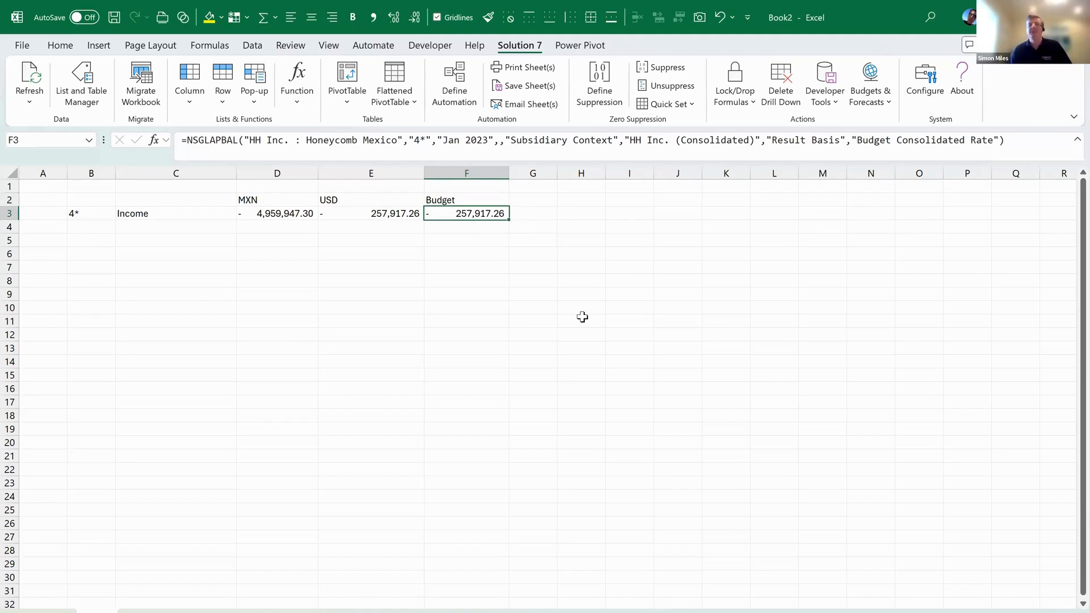
Copy F3's formula into a widened G3 and change its subsidiary to HH Inc. (Consolidated)
drag(509, 219, 561, 220)
drag(560, 172, 616, 174)
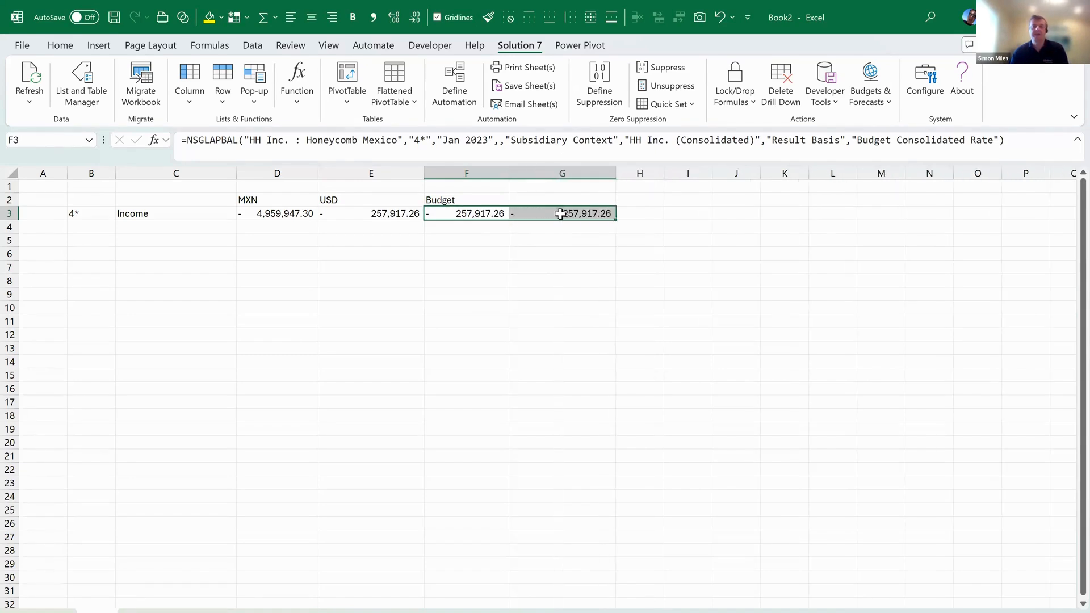
click(544, 212)
click(543, 212)
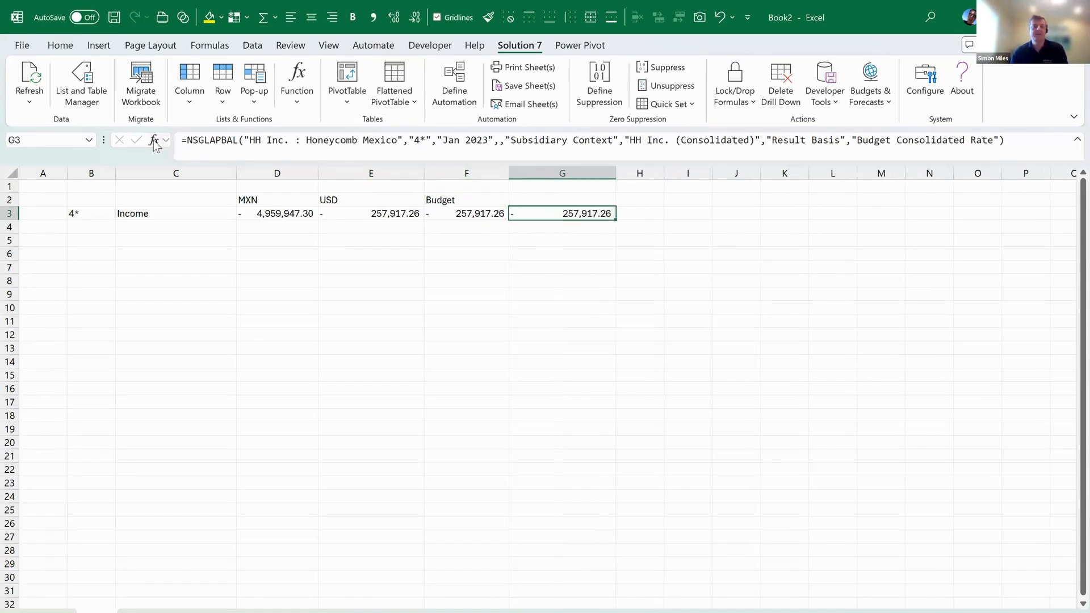
key(F2)
key(shift+F3)
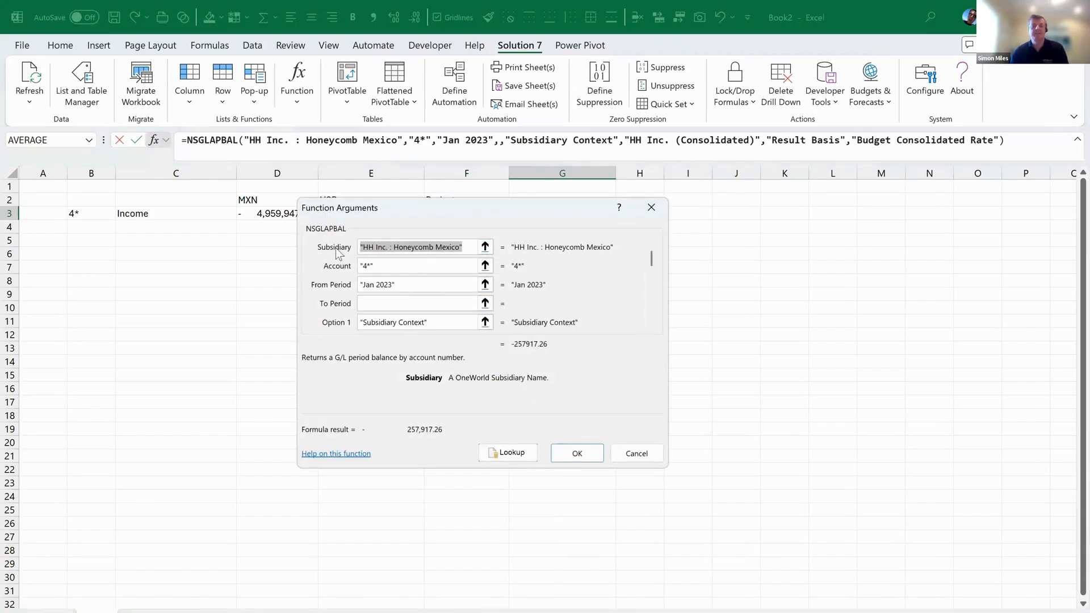
click(523, 451)
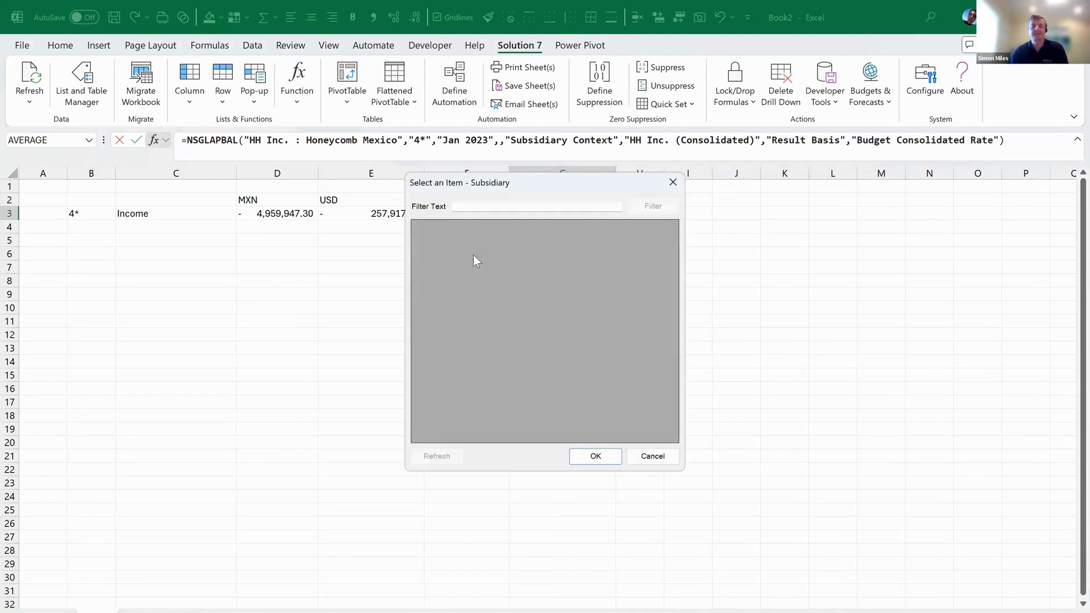
click(472, 241)
click(596, 455)
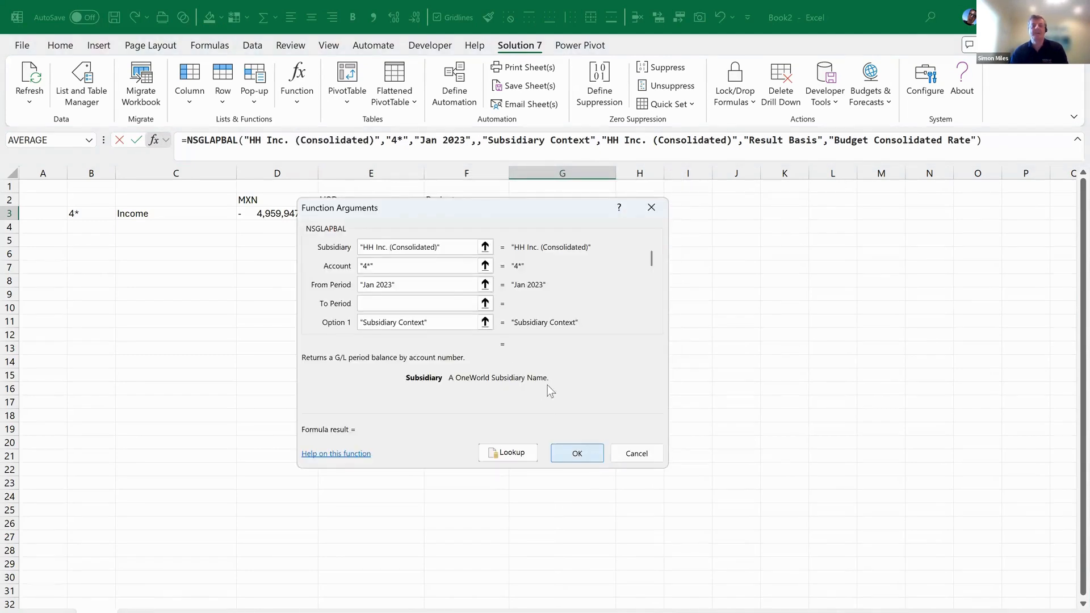
Move Budget Consolidated Rate from Value 2 into Value 1 and clear Subsidiary Context from Option 1
double_click(652, 325)
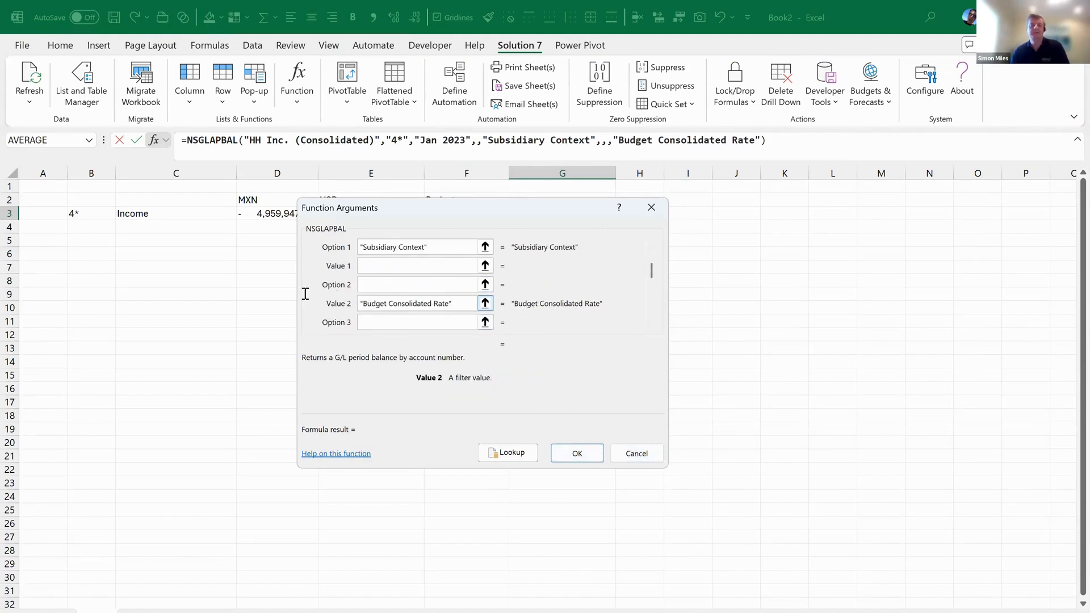
drag(306, 294, 307, 293)
key(ctrl+c)
key(Delete)
click(377, 266)
key(ctrl+v)
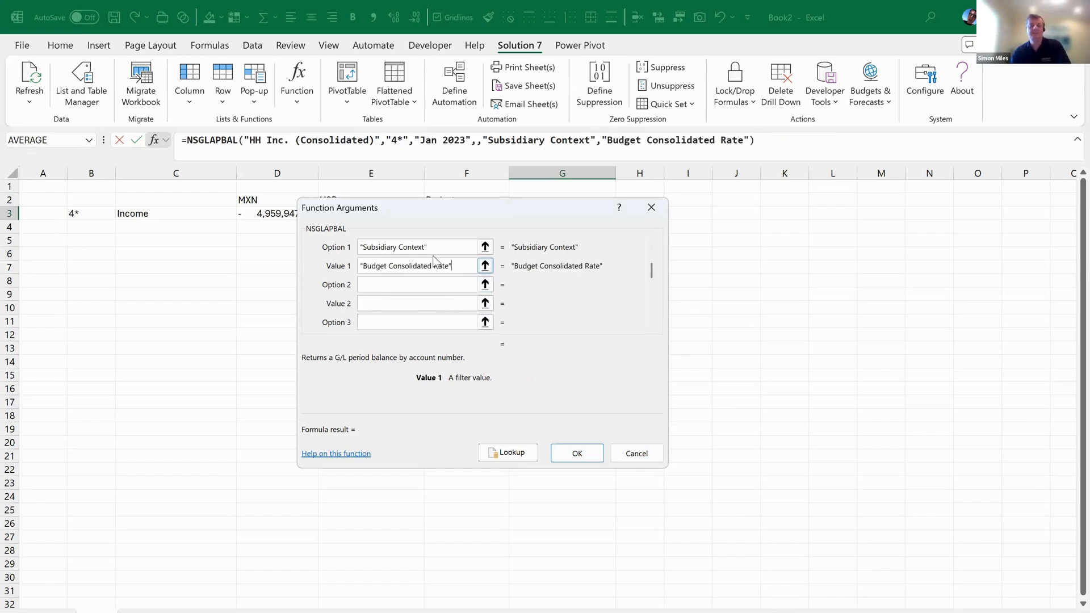
drag(441, 246, 229, 252)
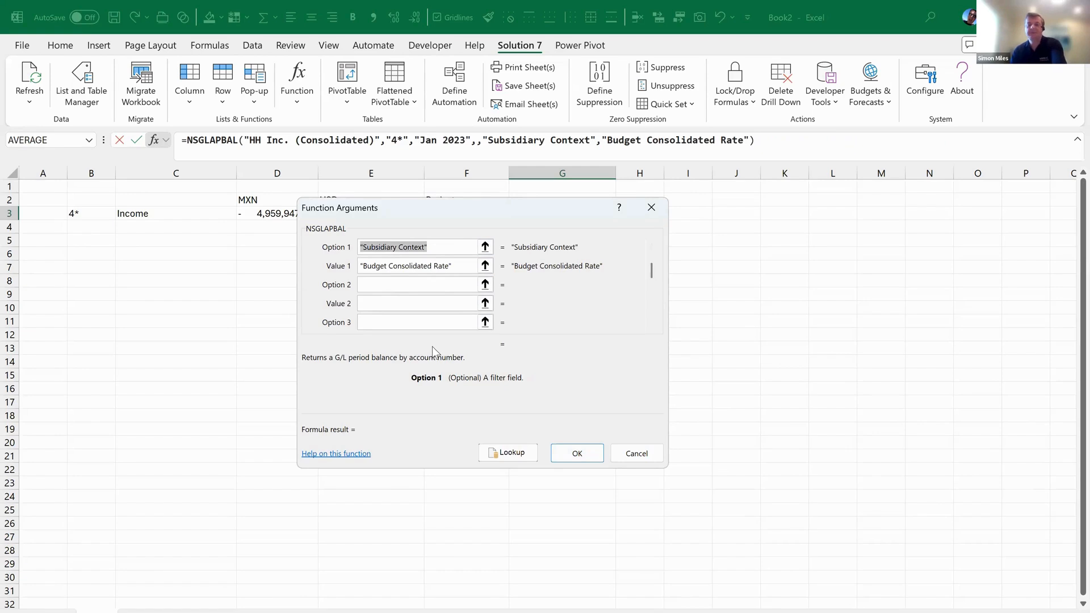
key(Delete)
Set Option 1 to Result Basis and apply the edited formula to G3
click(511, 458)
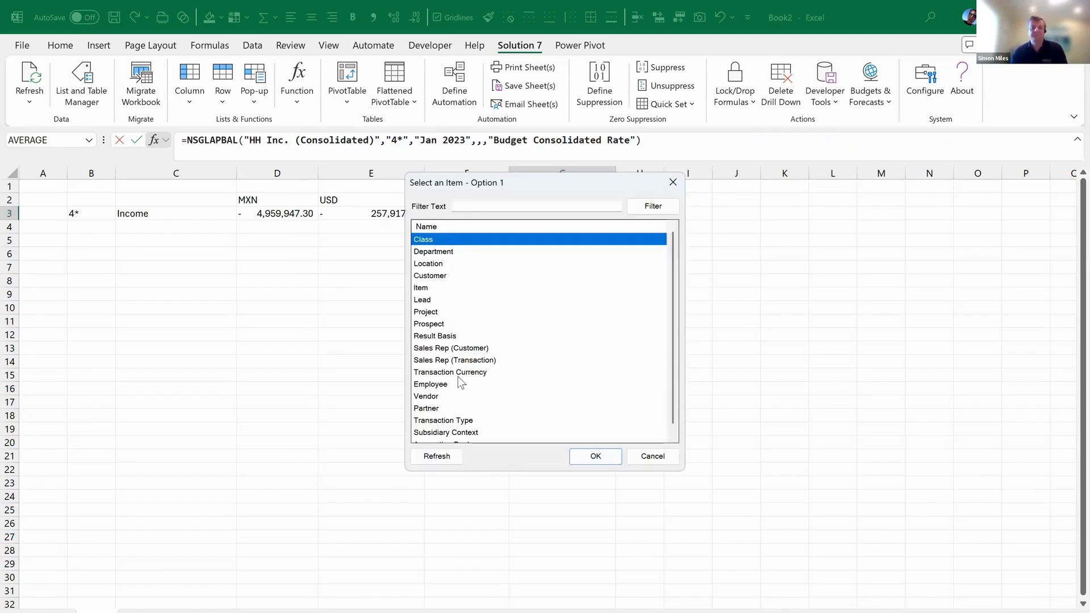
scroll(461, 384, down, 1)
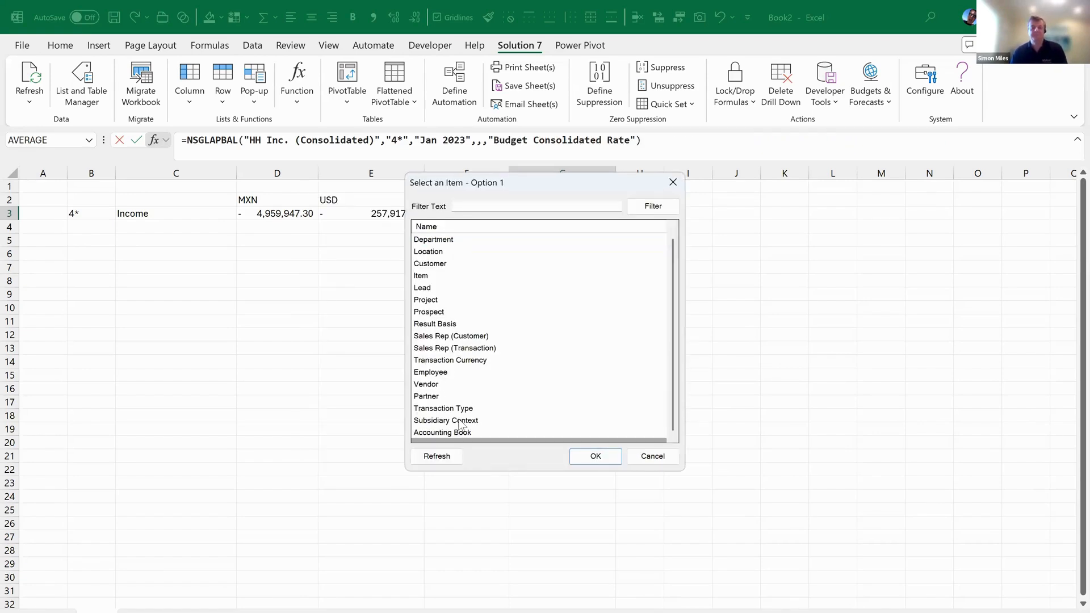
click(435, 324)
click(594, 455)
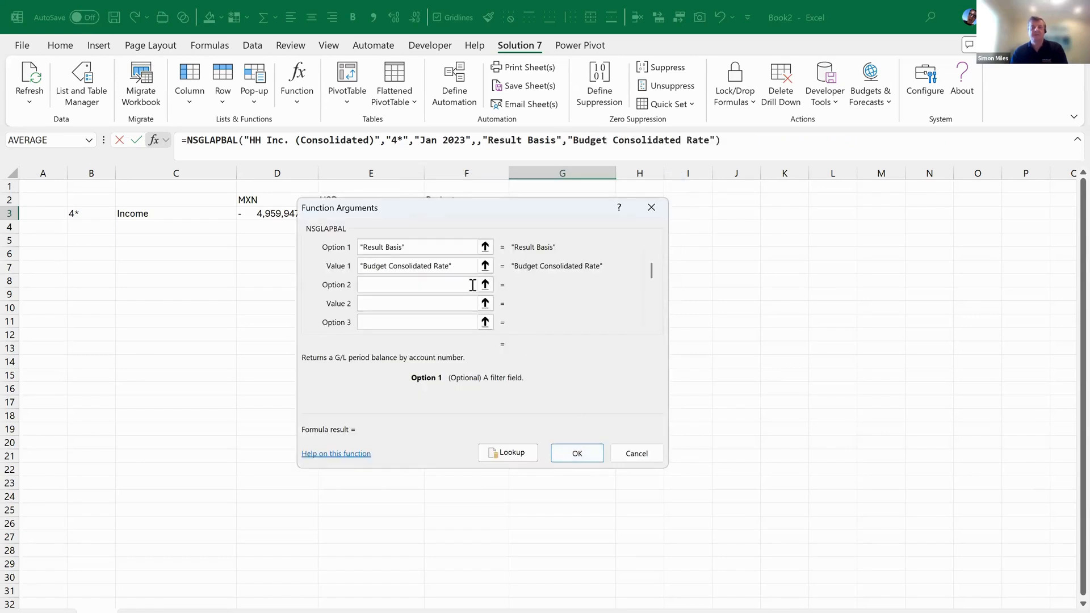
drag(651, 270, 644, 235)
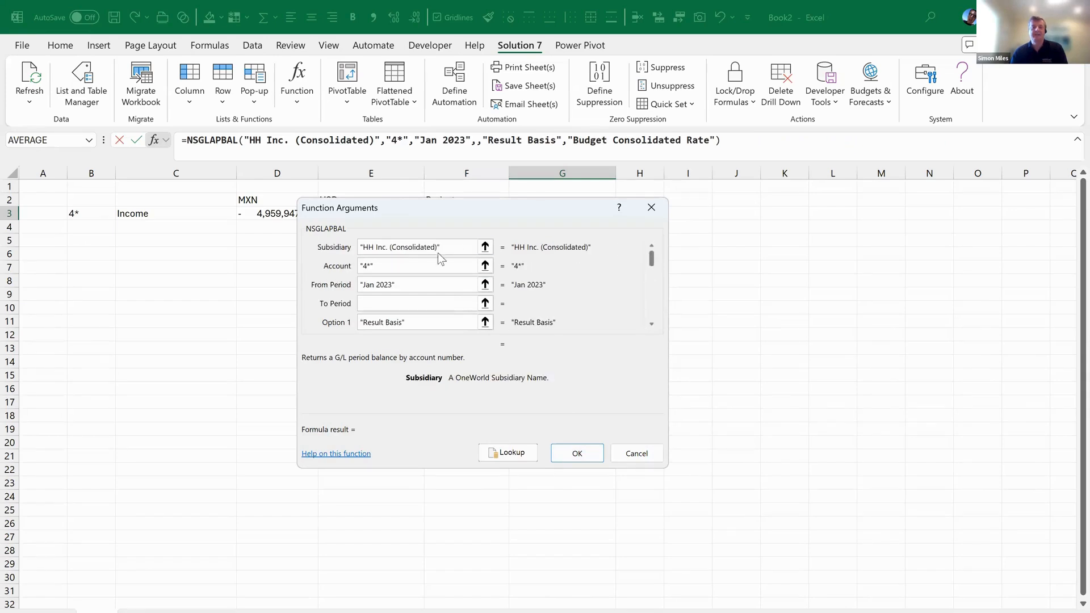
drag(460, 248, 303, 237)
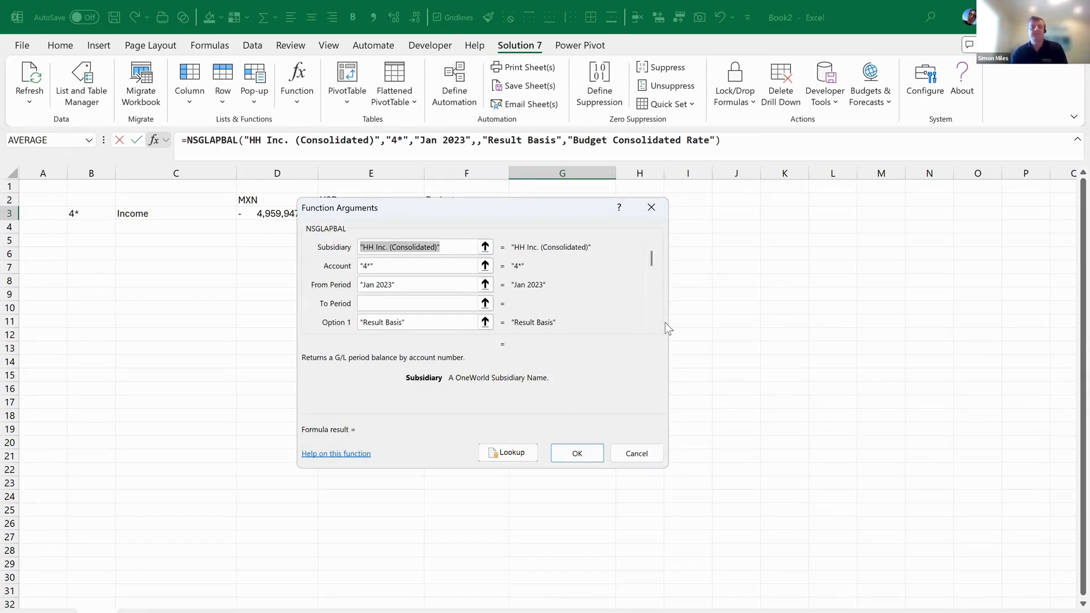
scroll(648, 323, down, 4)
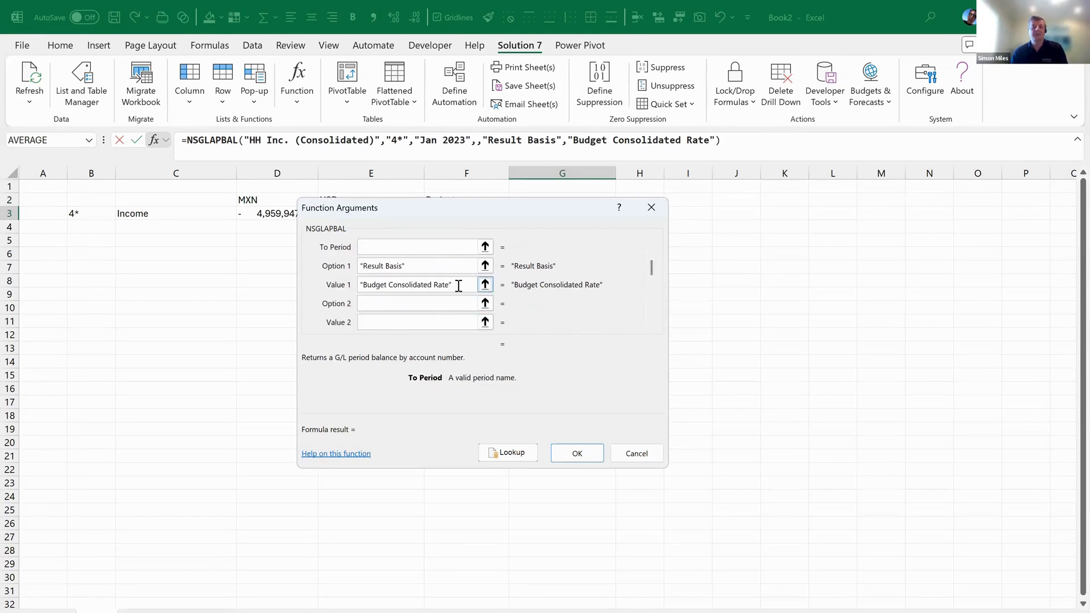
click(591, 454)
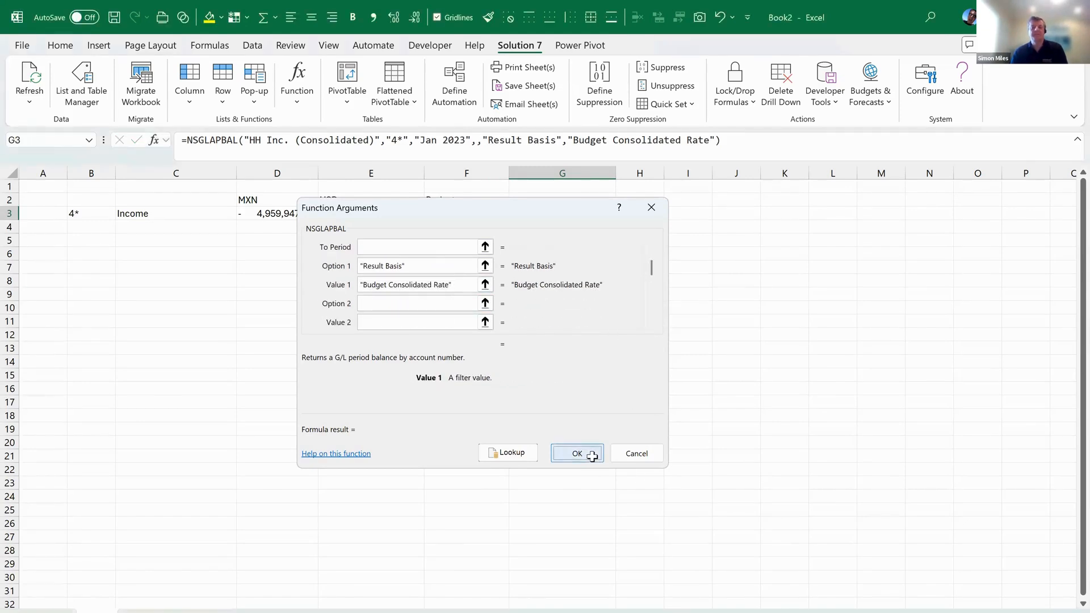
Copy G3's formula into H3 with subsidiaries Honeycomb Europe, Mexico and UK, giving -1,318,674.29
drag(616, 221, 667, 212)
click(667, 211)
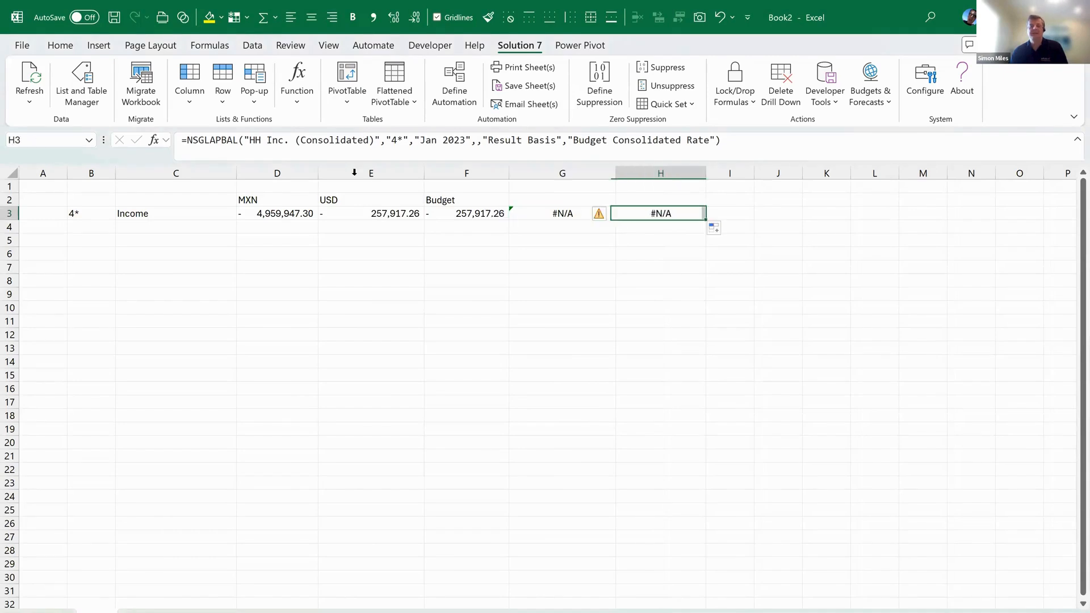
click(154, 140)
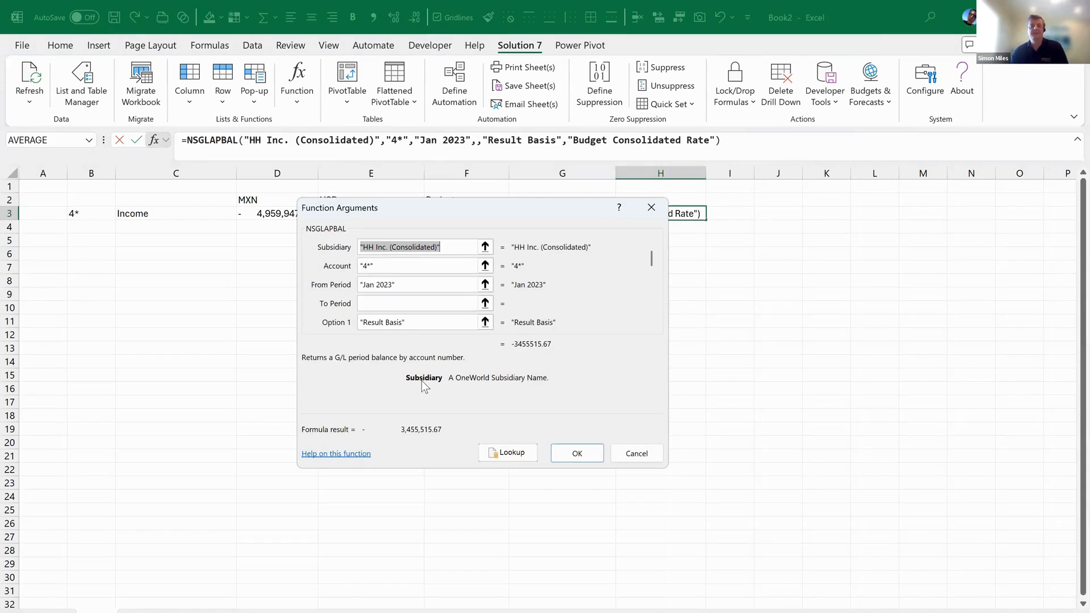
click(502, 452)
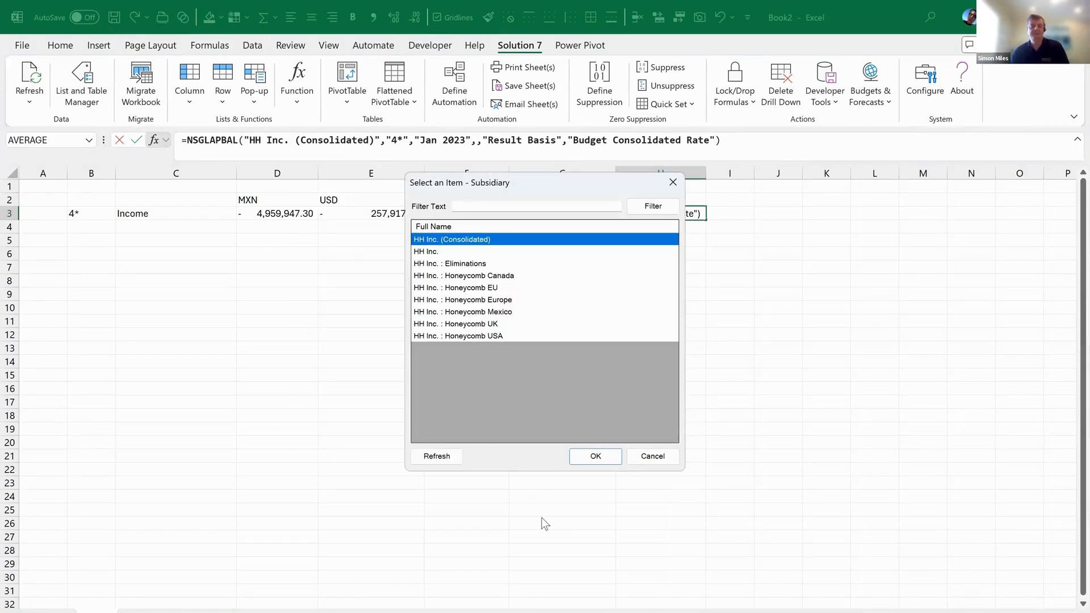
ctrl+click(495, 288)
ctrl+click(499, 300)
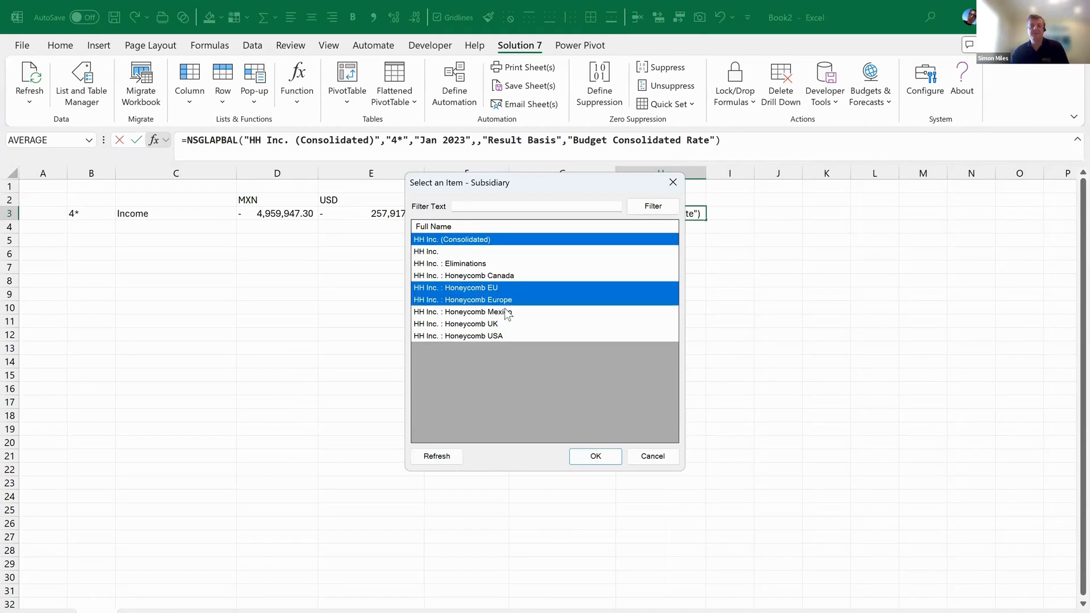
ctrl+click(504, 311)
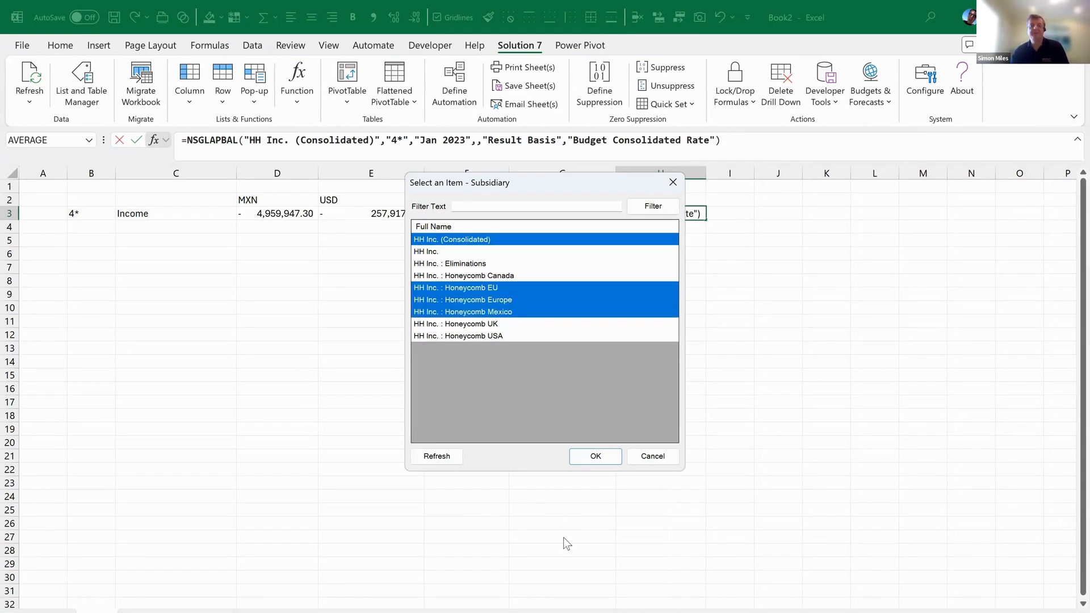
click(494, 301)
ctrl+click(498, 313)
ctrl+click(498, 324)
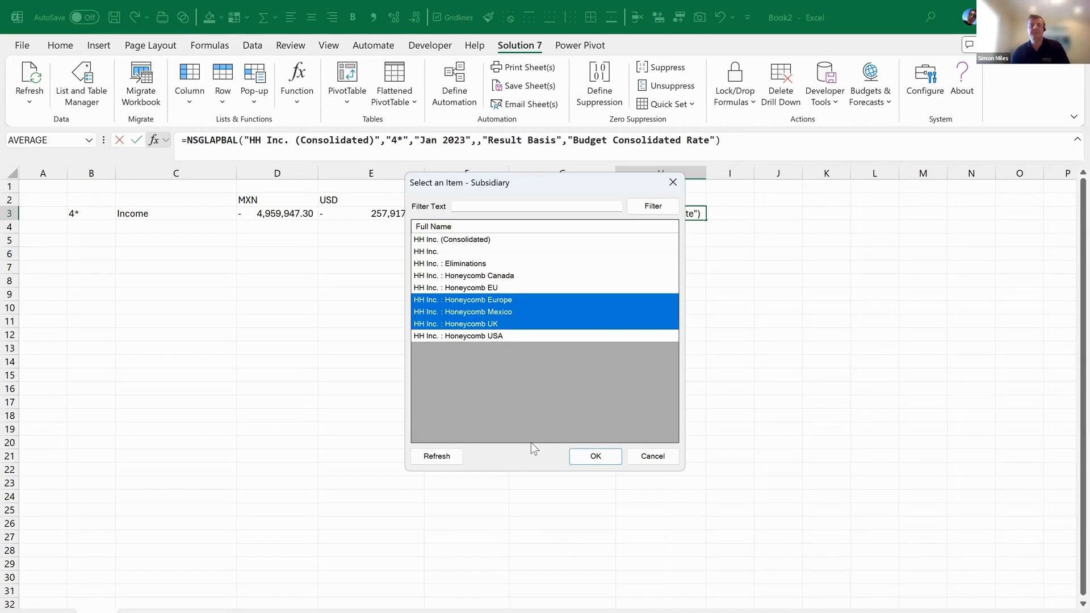
click(590, 457)
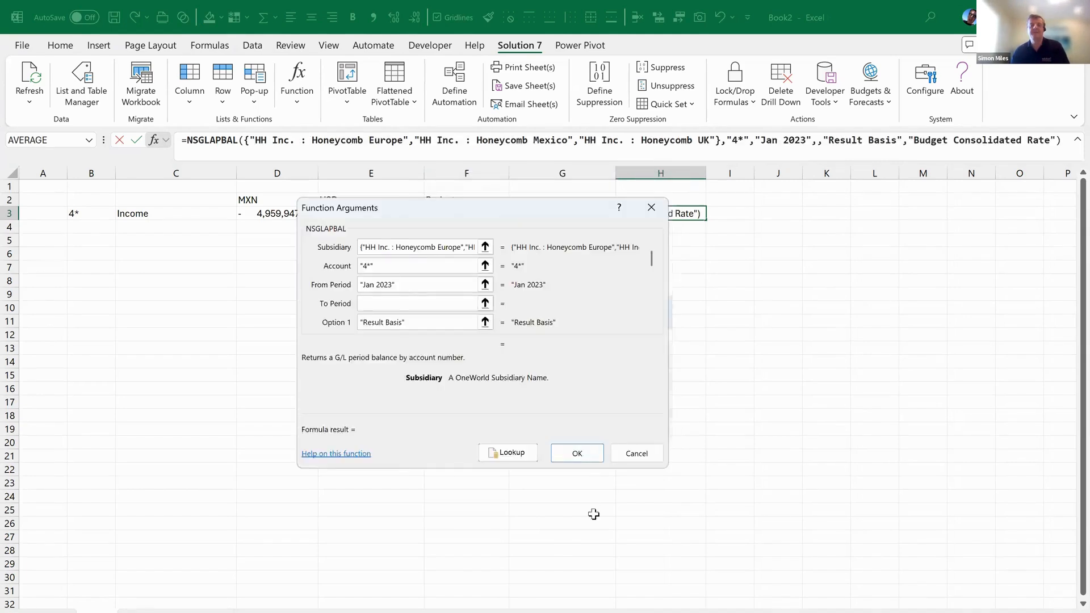
click(576, 454)
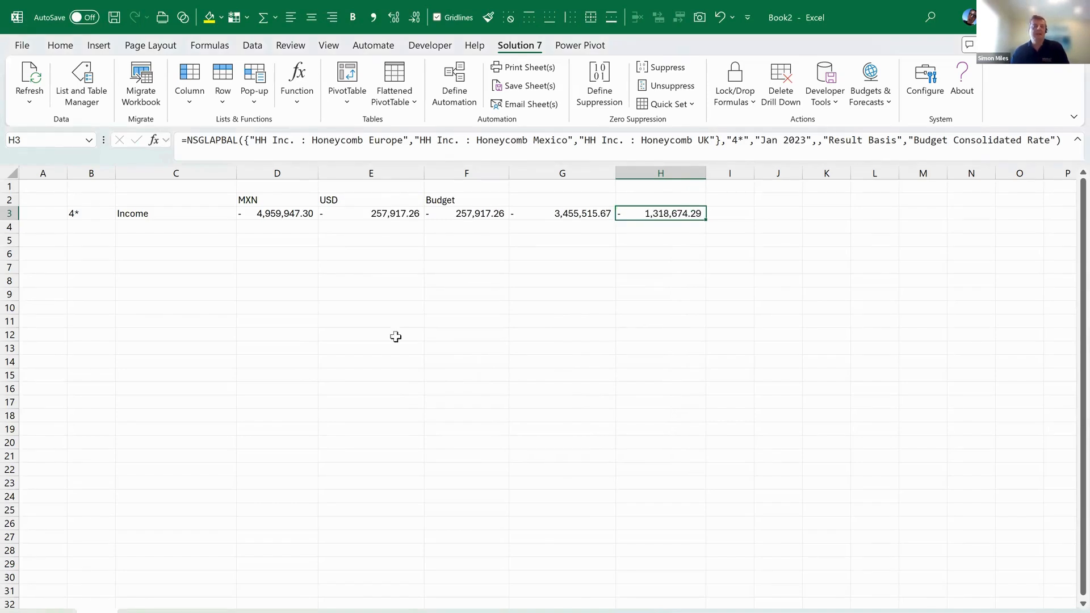
click(153, 139)
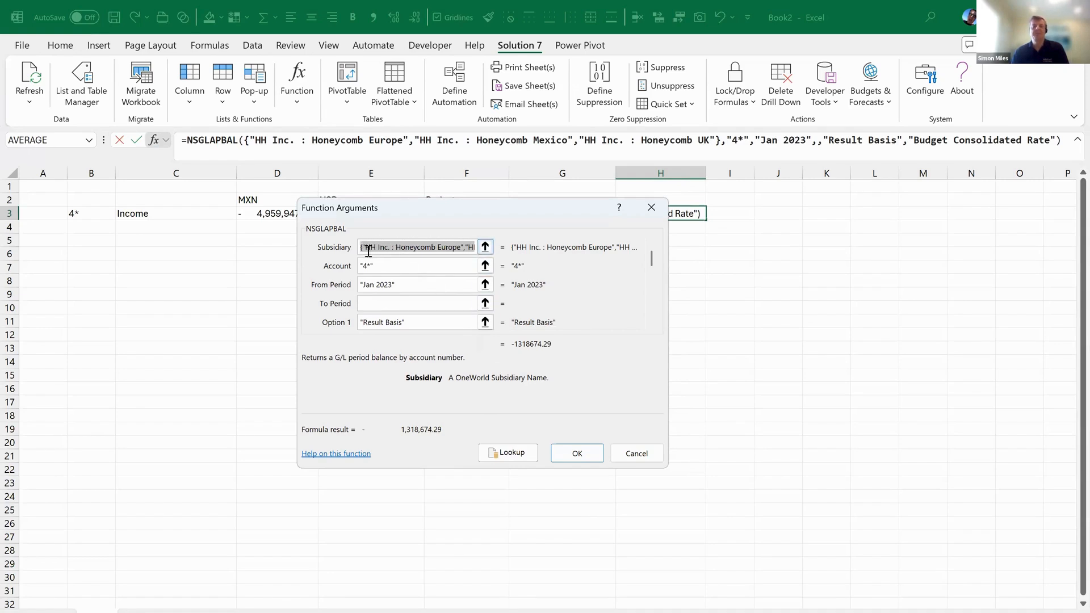
drag(400, 213, 429, 287)
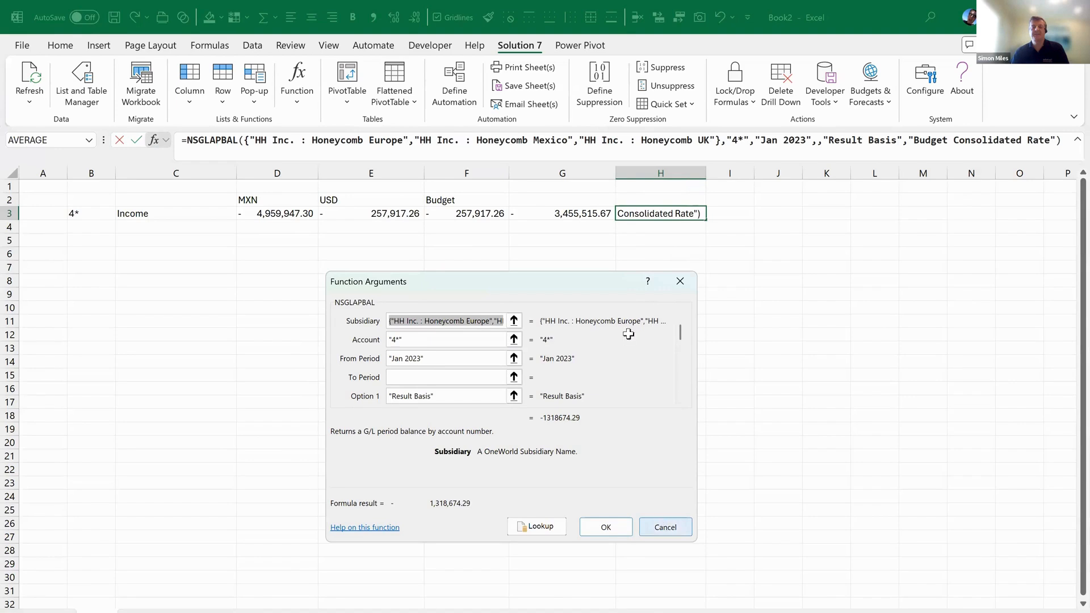
key(Return)
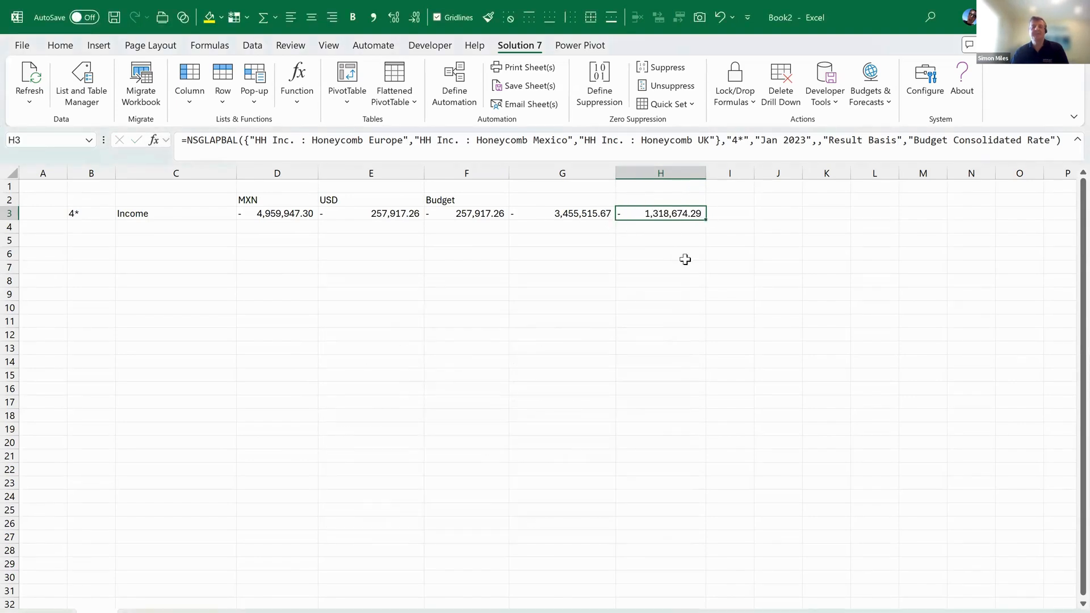